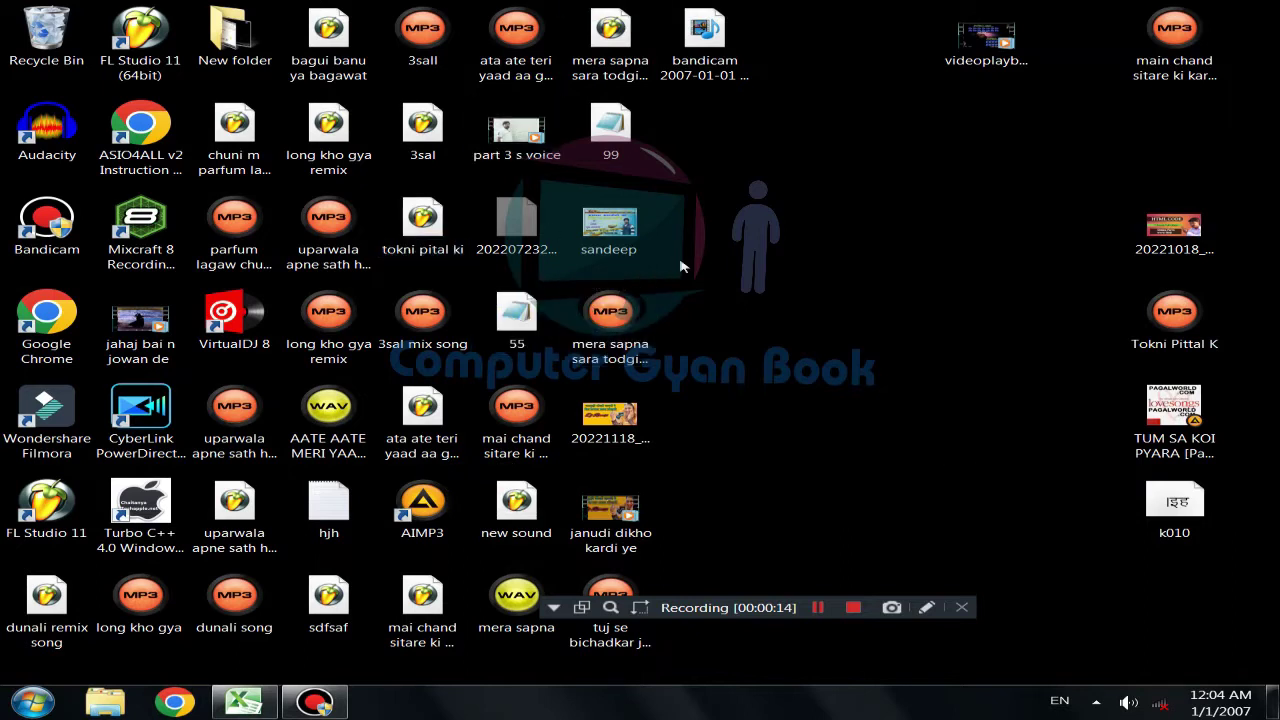
# Show the Data tab's What-If Analysis options over the Pis Q./Rate table, then dismiss them
pyautogui.click(243, 703)
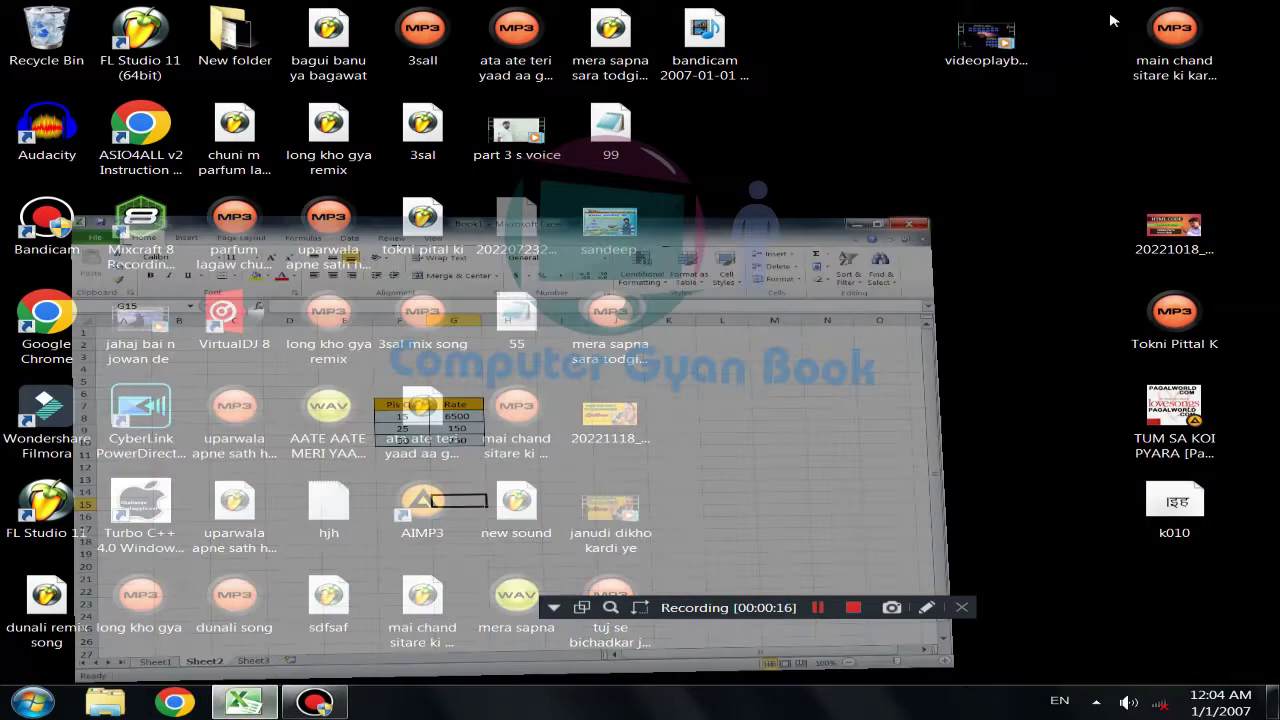
pyautogui.click(403, 33)
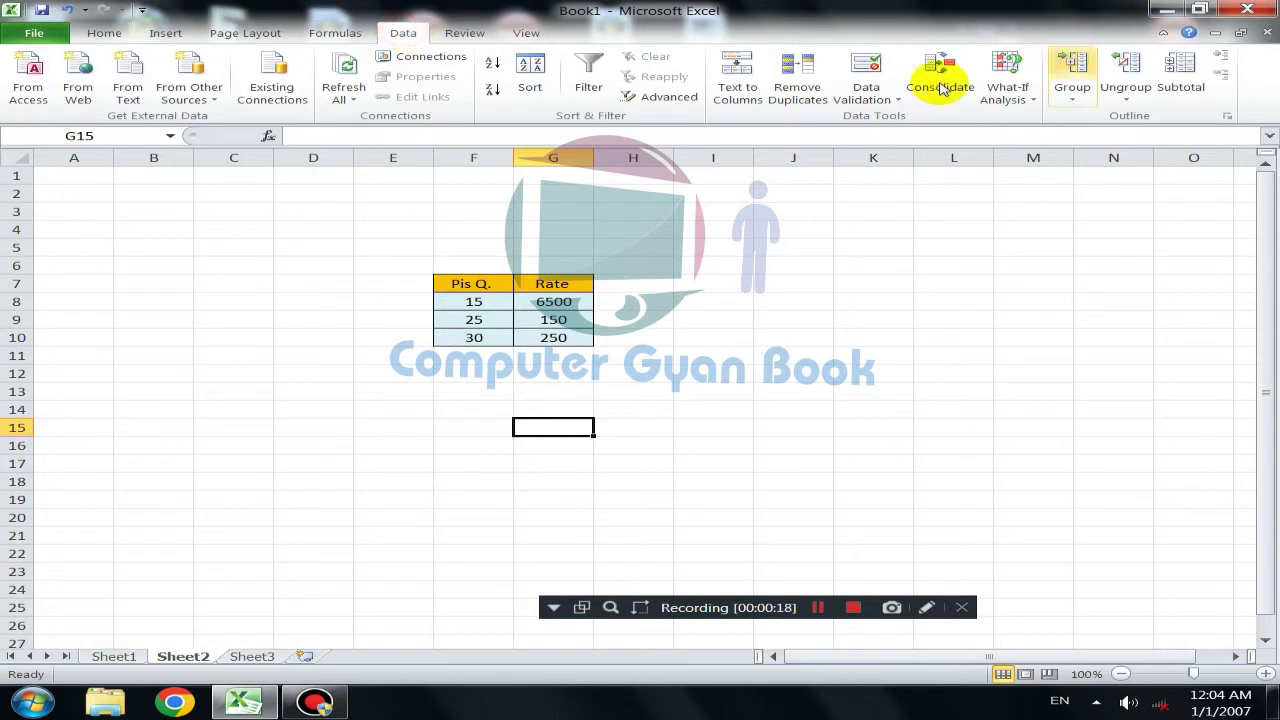
pyautogui.click(1007, 93)
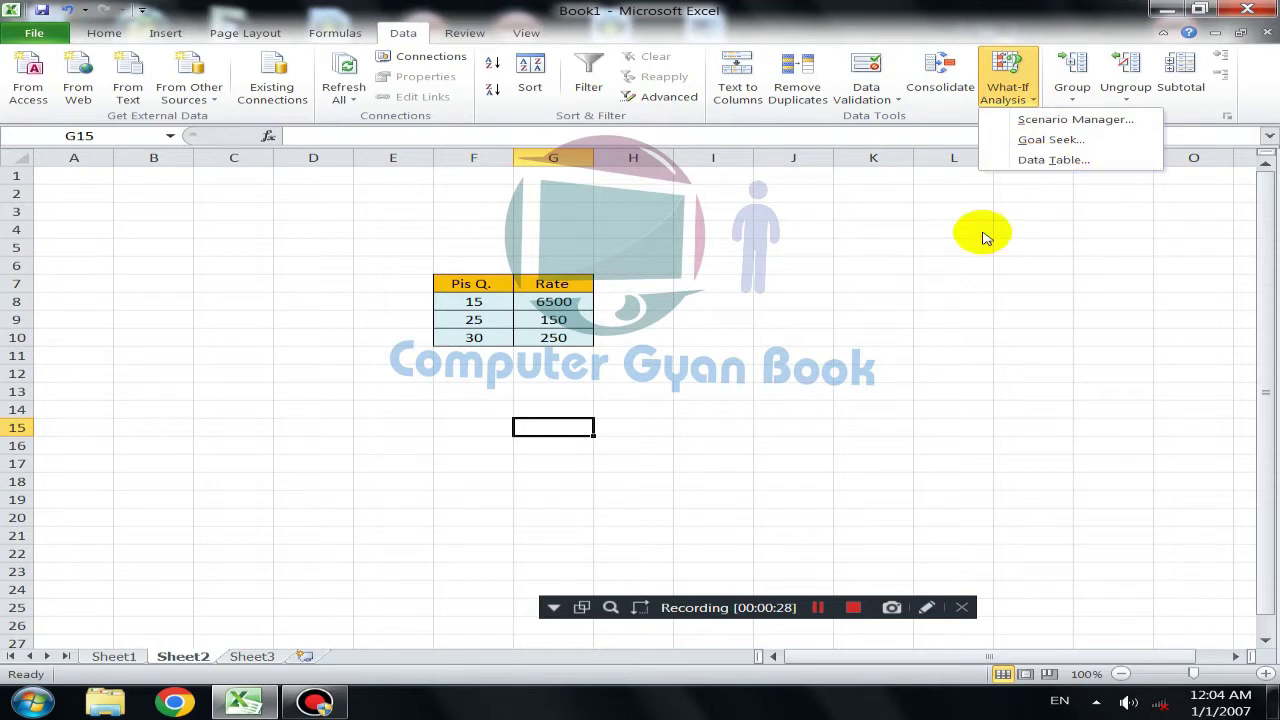
pyautogui.click(851, 306)
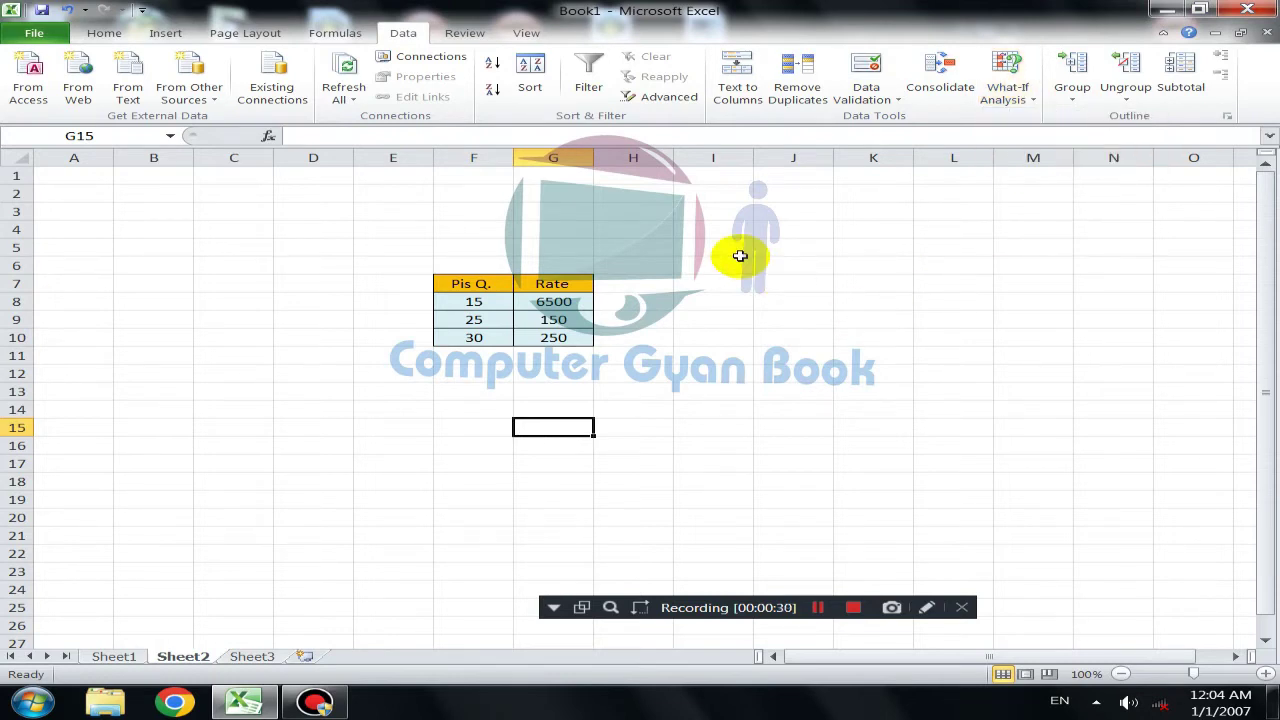
pyautogui.moveTo(793, 600)
pyautogui.mouseDown()
pyautogui.moveTo(890, 640)
pyautogui.moveTo(1051, 654)
pyautogui.mouseUp()
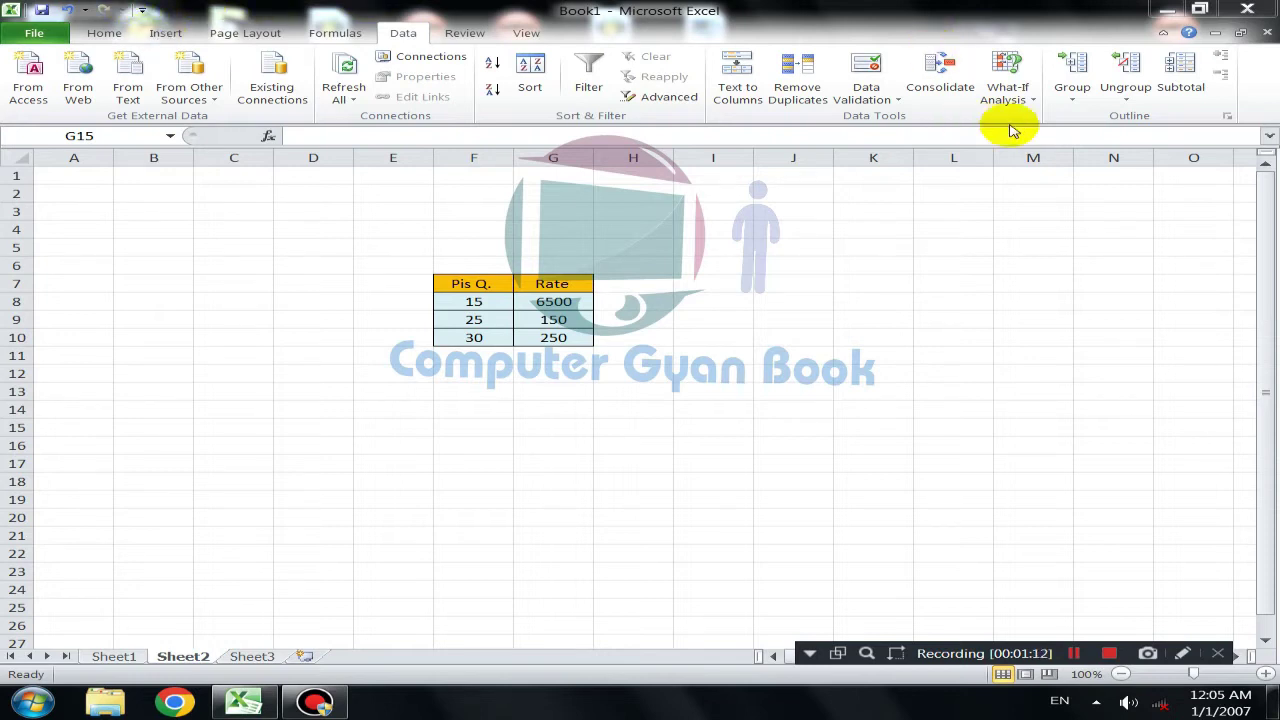
pyautogui.click(1183, 653)
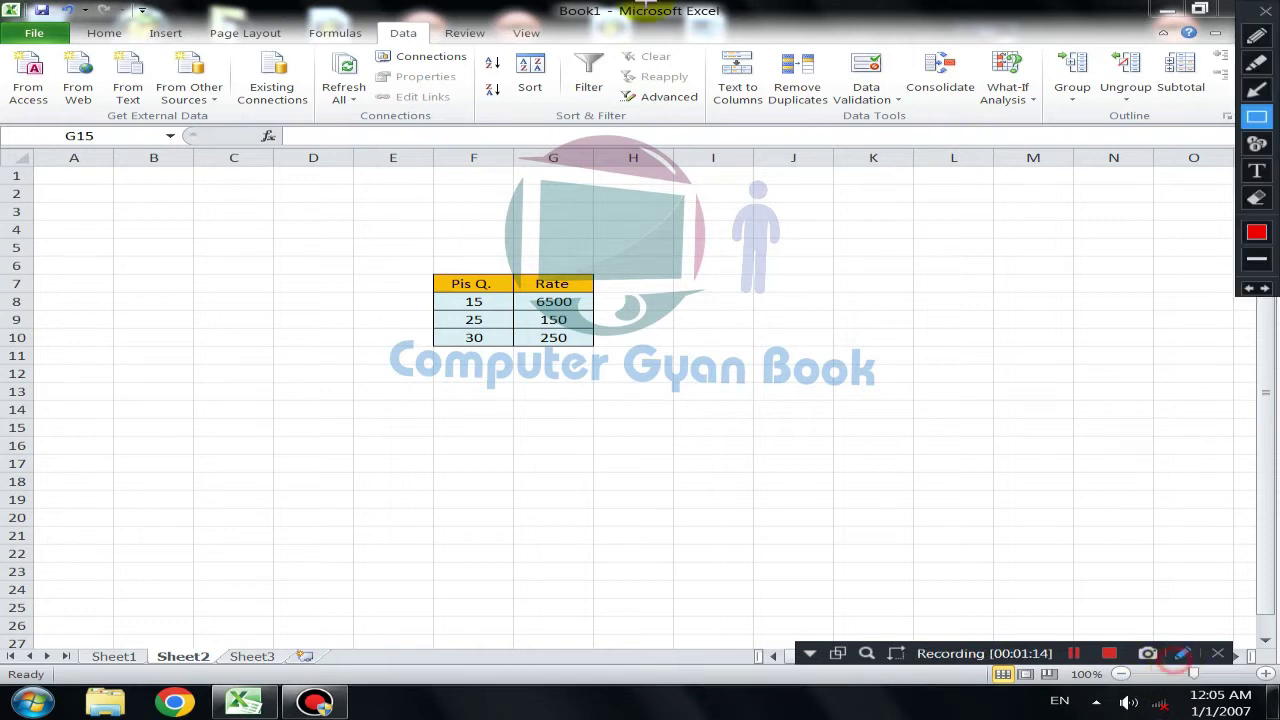
pyautogui.moveTo(355, 15); pyautogui.dragTo(437, 50)
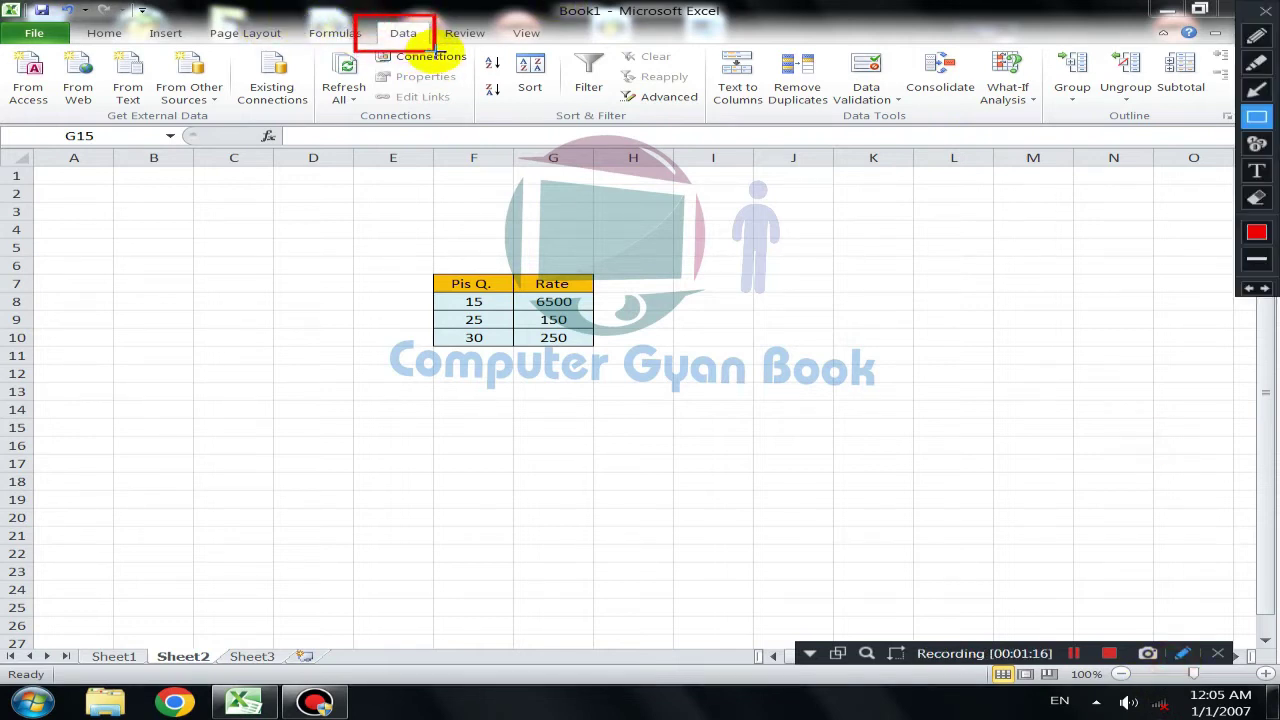
pyautogui.moveTo(962, 42); pyautogui.dragTo(1051, 121)
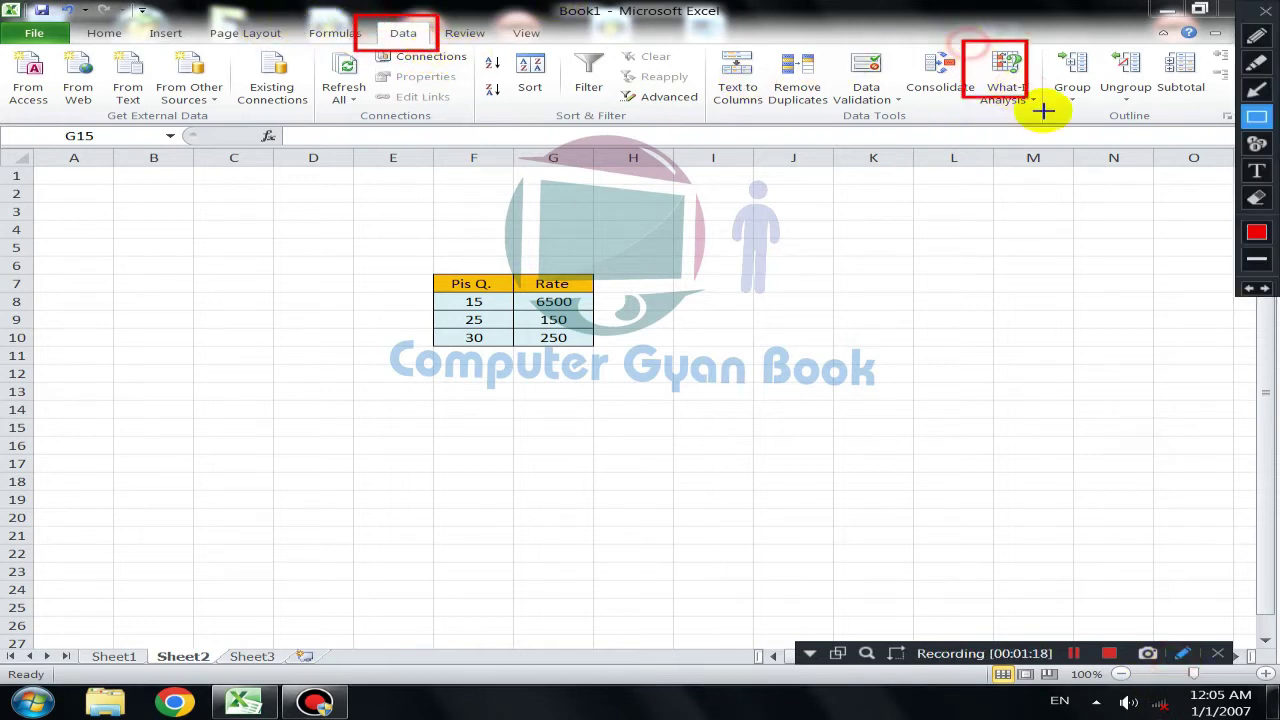
pyautogui.click(1257, 90)
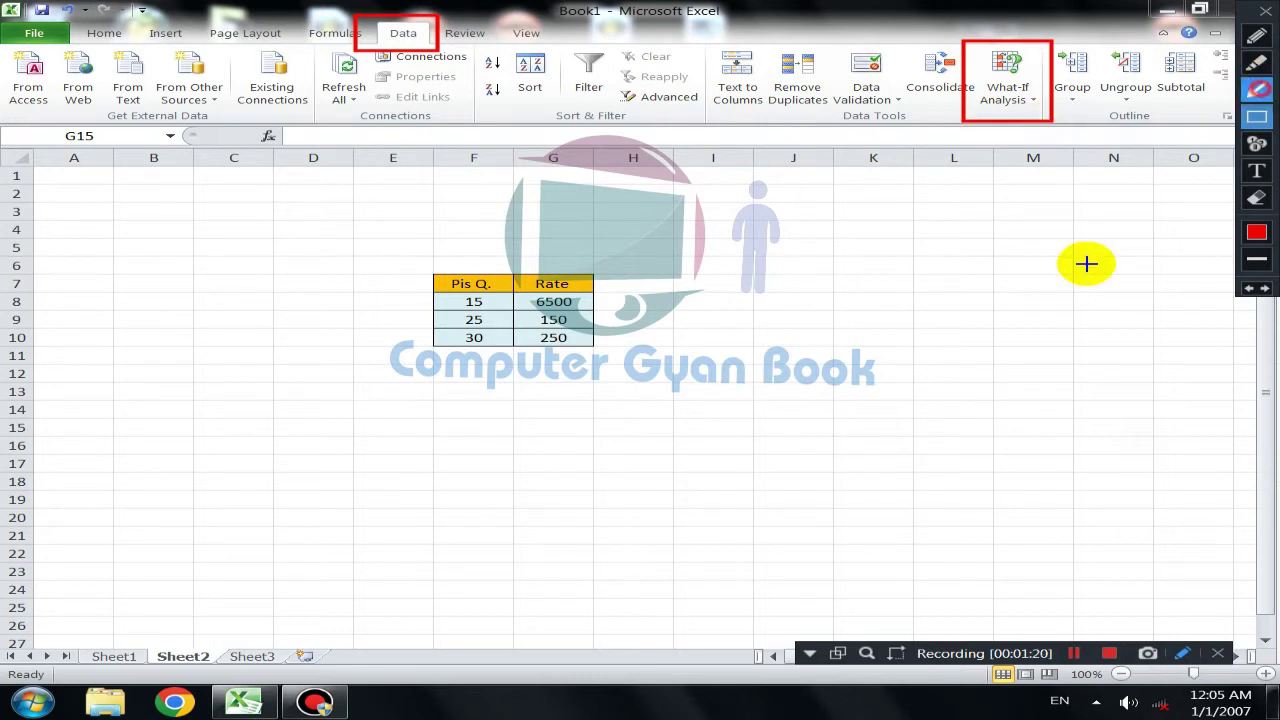
pyautogui.moveTo(922, 308); pyautogui.dragTo(997, 142)
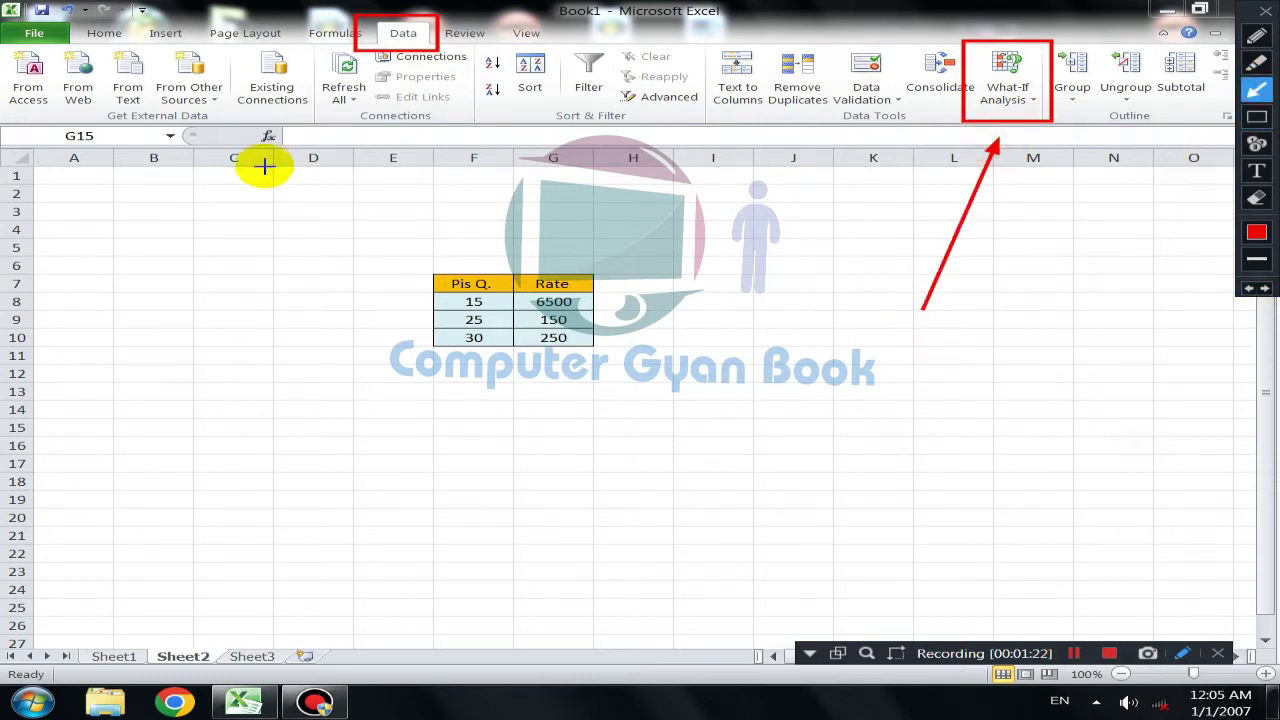
pyautogui.moveTo(280, 205); pyautogui.dragTo(385, 78)
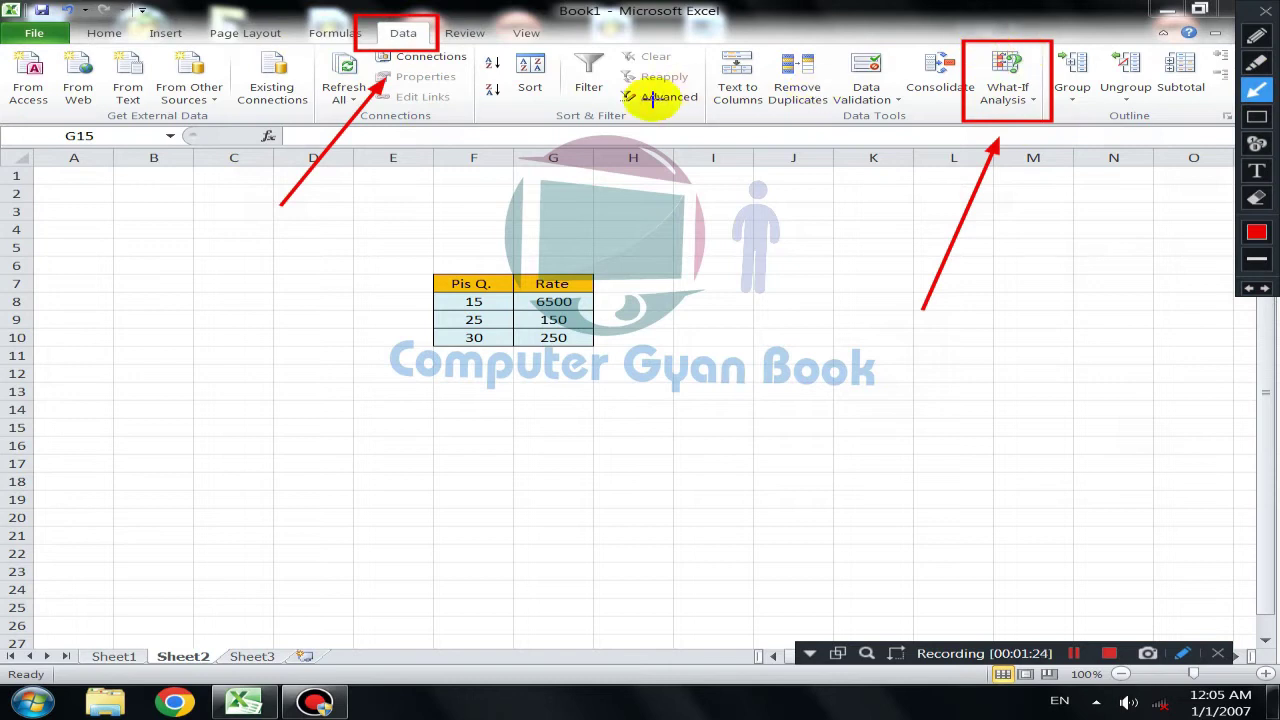
pyautogui.click(1267, 14)
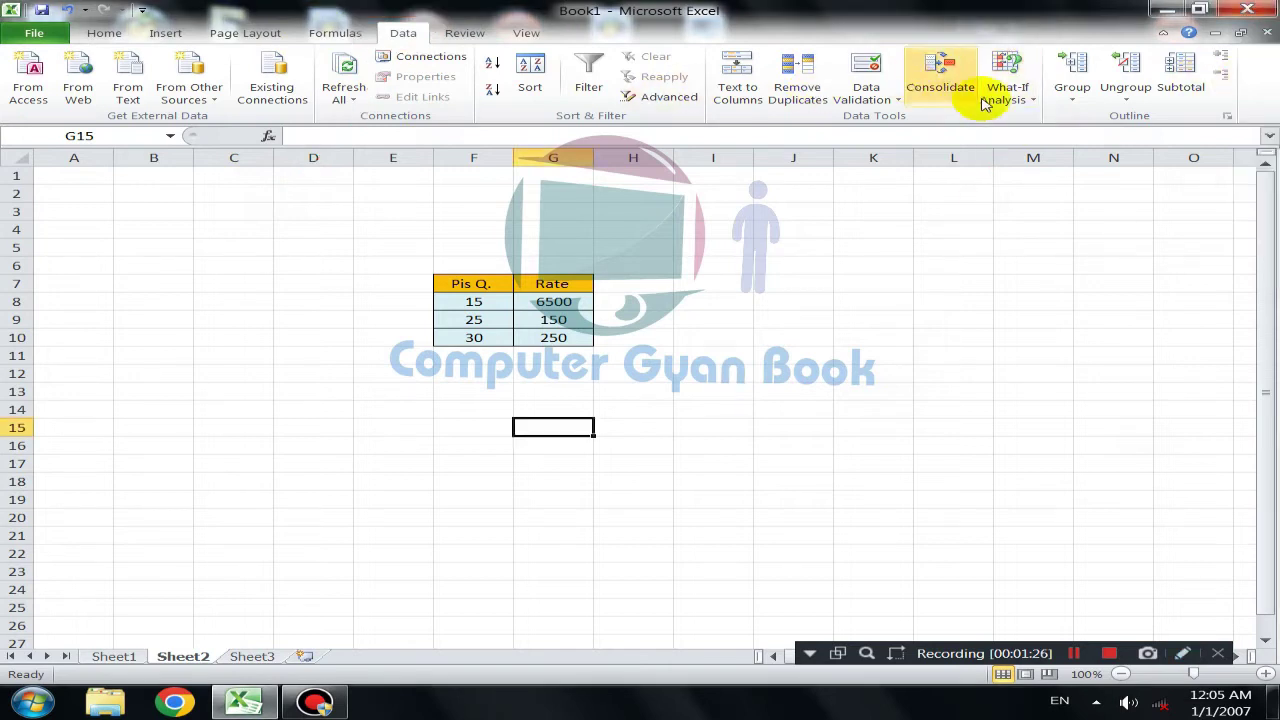
pyautogui.click(1005, 95)
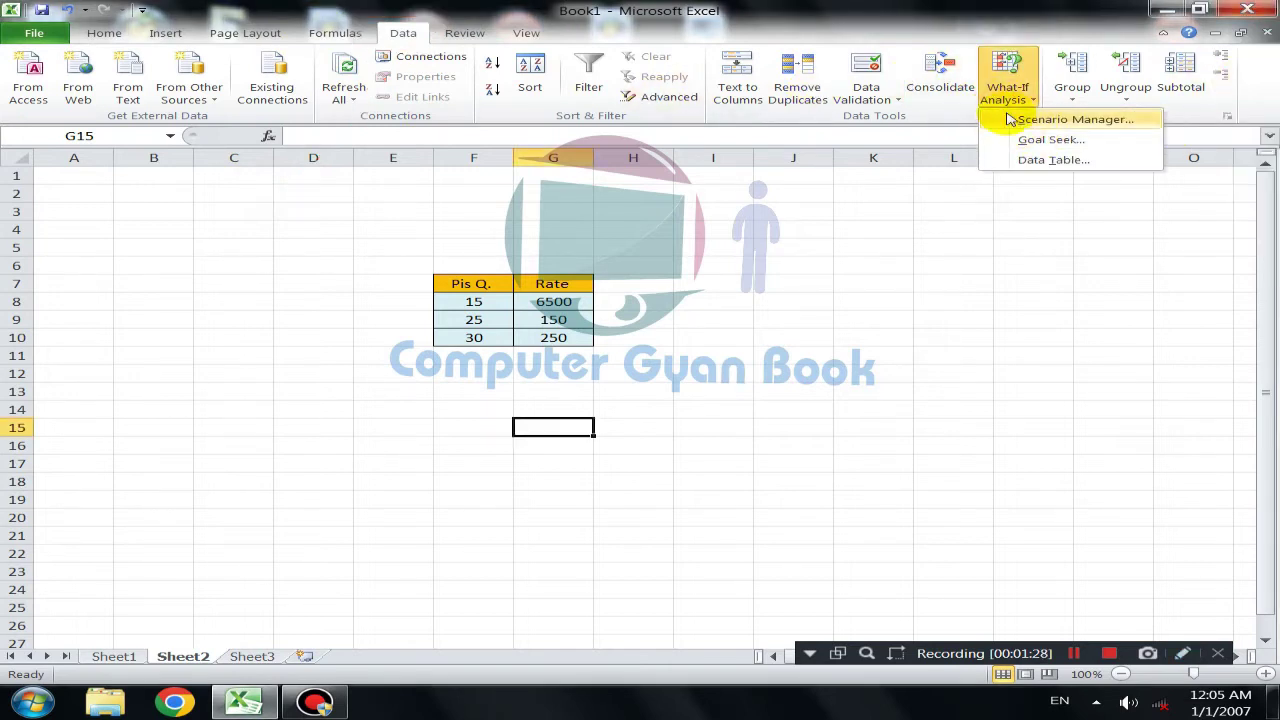
pyautogui.click(1182, 653)
pyautogui.moveTo(959, 287)
pyautogui.mouseDown()
pyautogui.moveTo(1025, 151)
pyautogui.moveTo(1030, 107)
pyautogui.mouseUp()
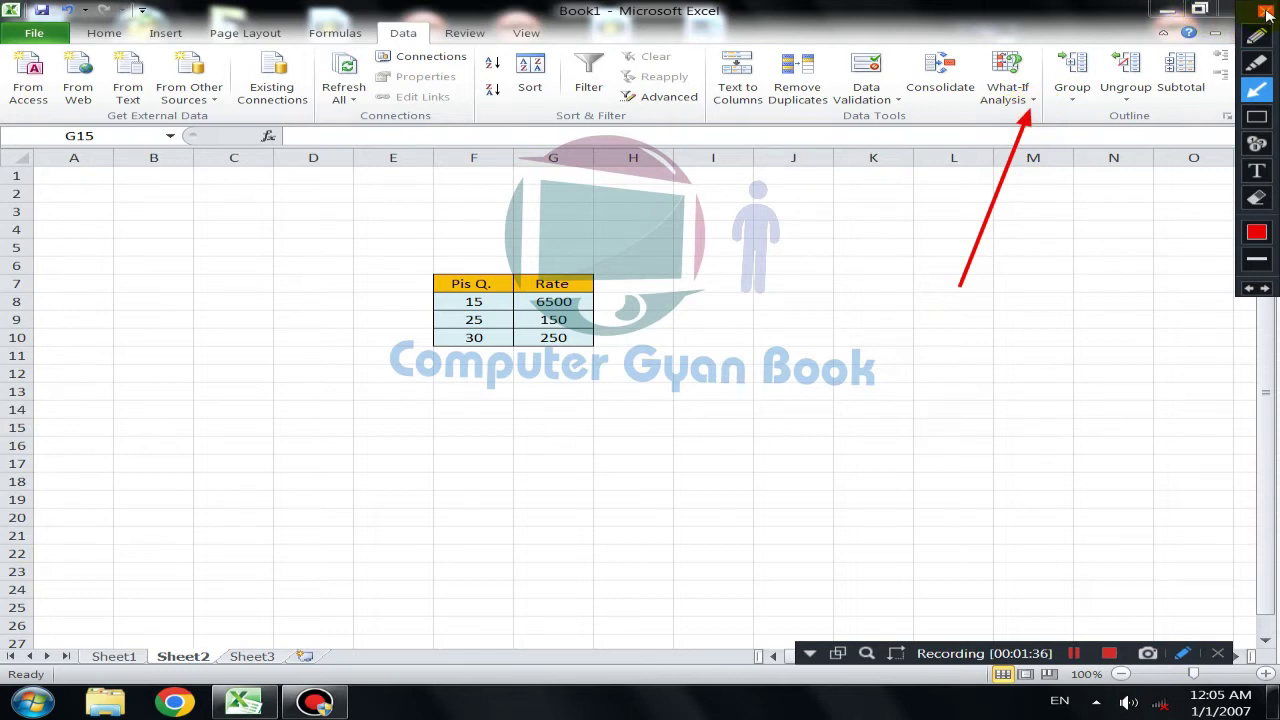
# Select the Pis Q. column F7:F10 and open Scenario Manager from What-If Analysis
pyautogui.click(1250, 35)
pyautogui.click(1007, 80)
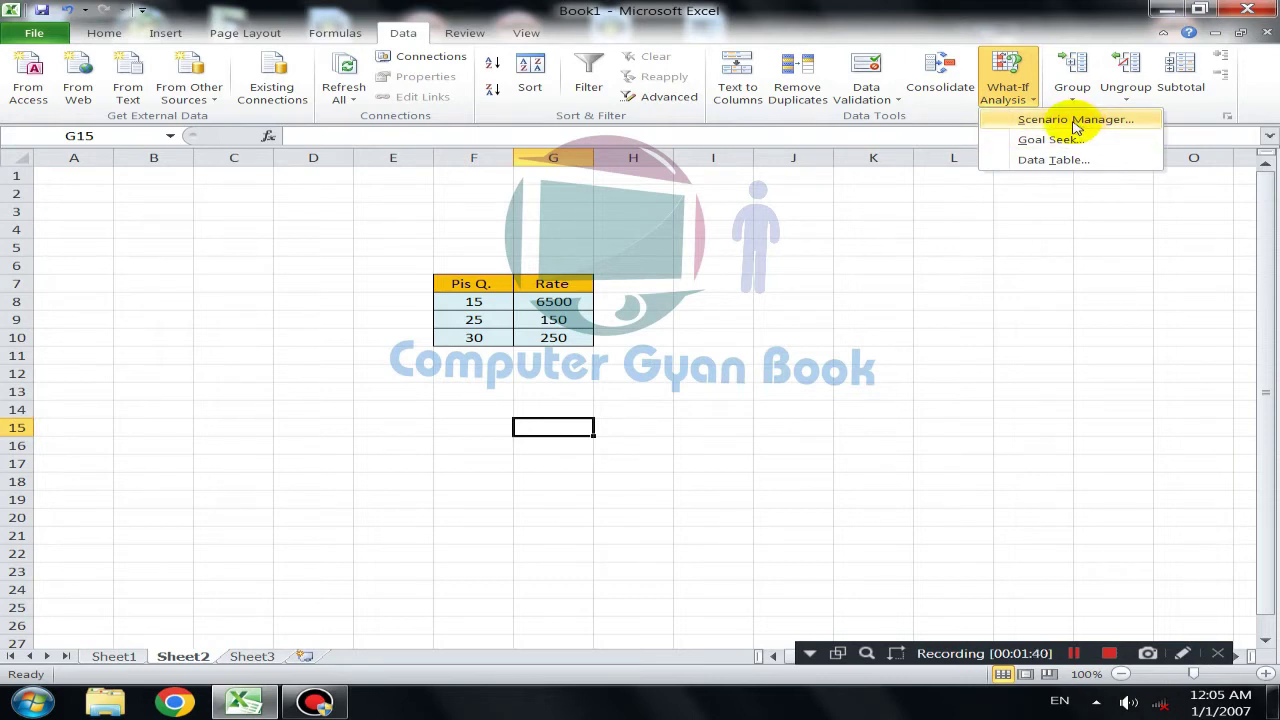
pyautogui.click(756, 560)
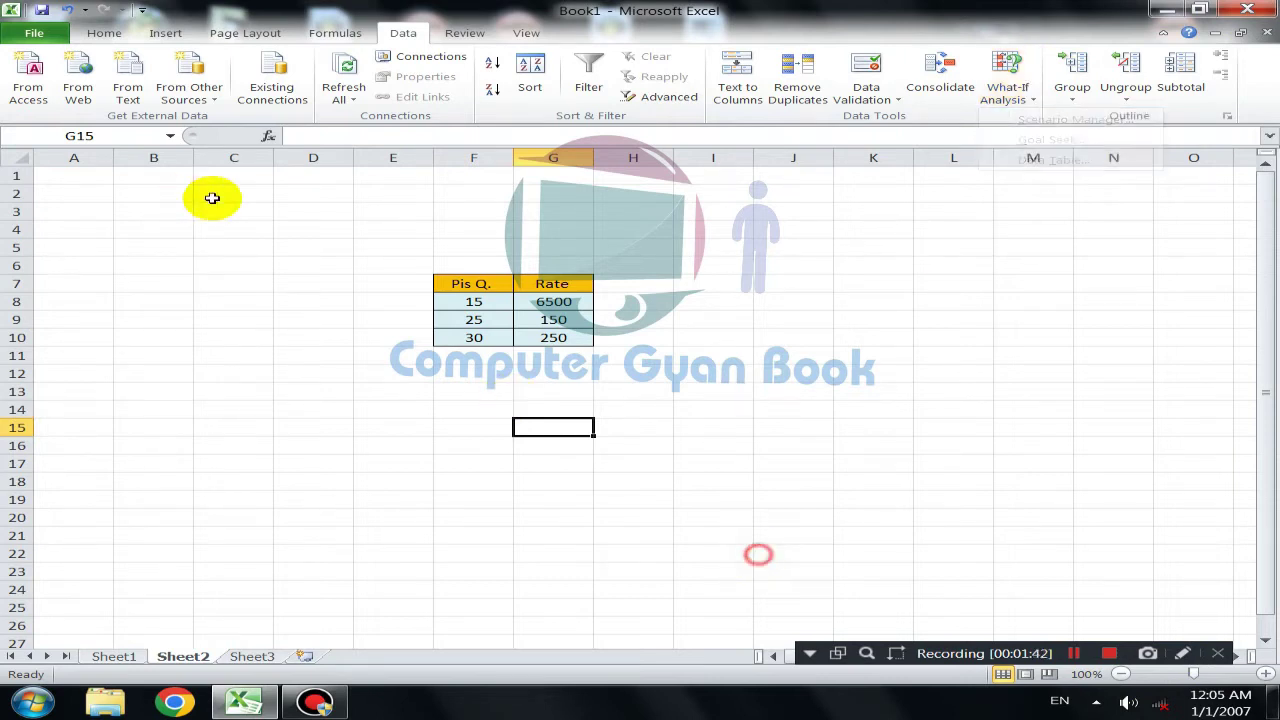
pyautogui.moveTo(450, 284); pyautogui.dragTo(553, 338)
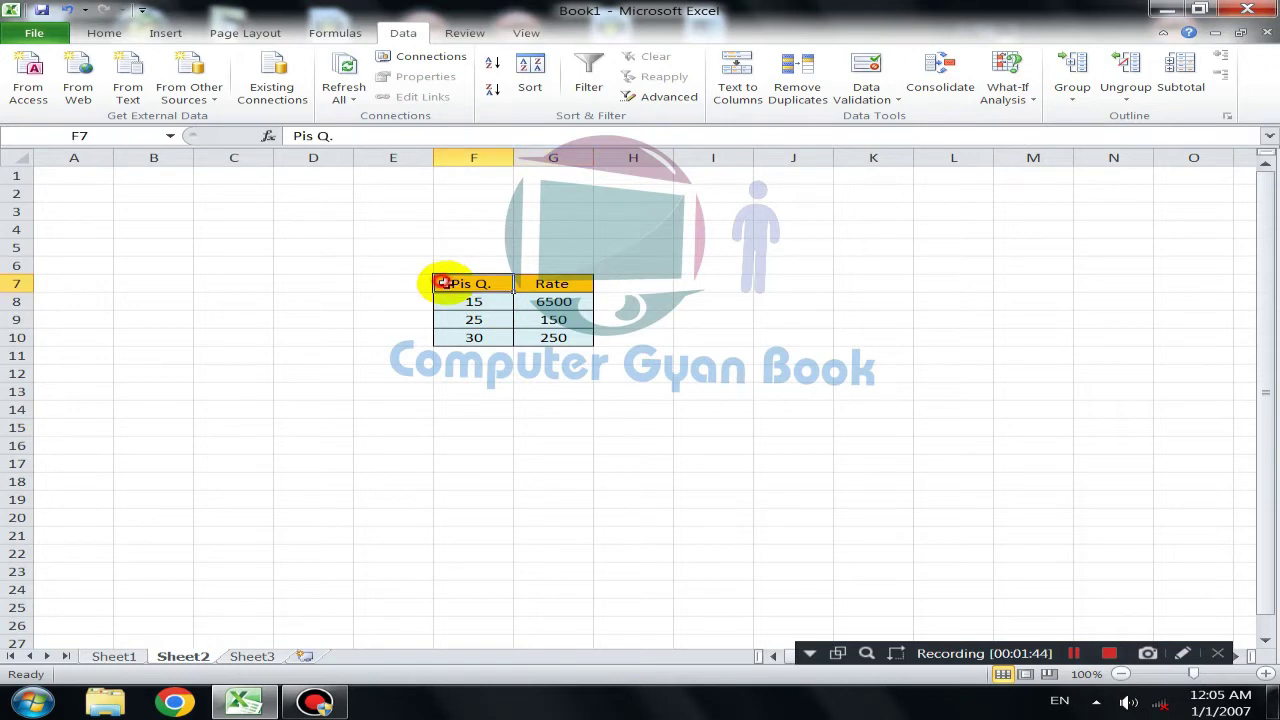
pyautogui.click(669, 318)
pyautogui.moveTo(488, 284)
pyautogui.mouseDown()
pyautogui.moveTo(496, 295)
pyautogui.moveTo(443, 369)
pyautogui.mouseUp()
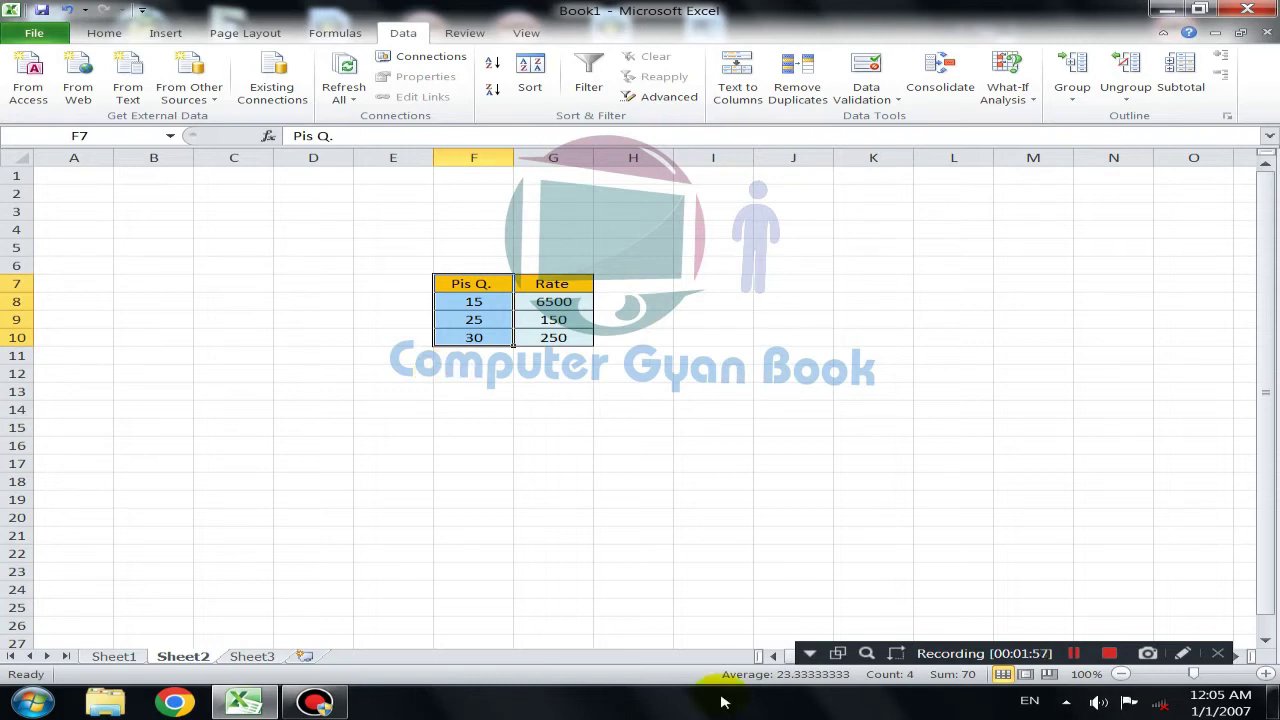
pyautogui.click(1012, 100)
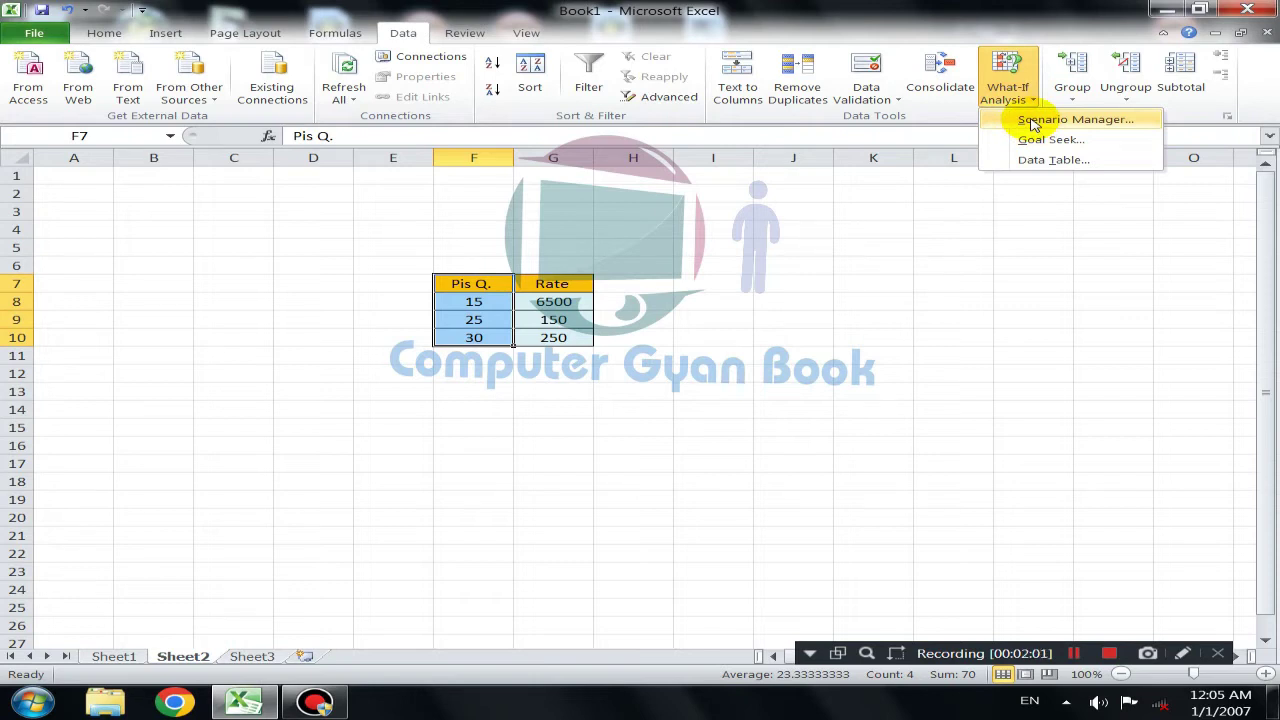
pyautogui.click(1033, 121)
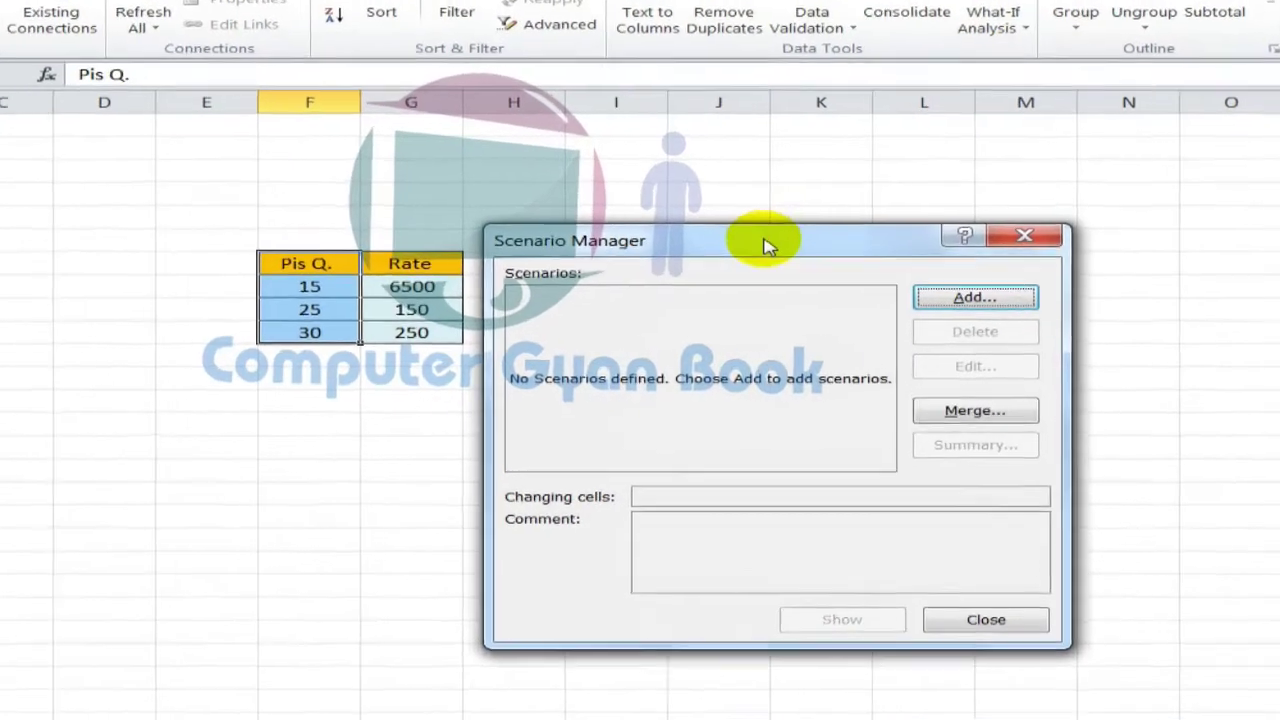
# Start an Add Scenario dialog with F7:F10 prefilled, then cancel it
pyautogui.moveTo(765, 245); pyautogui.dragTo(683, 85)
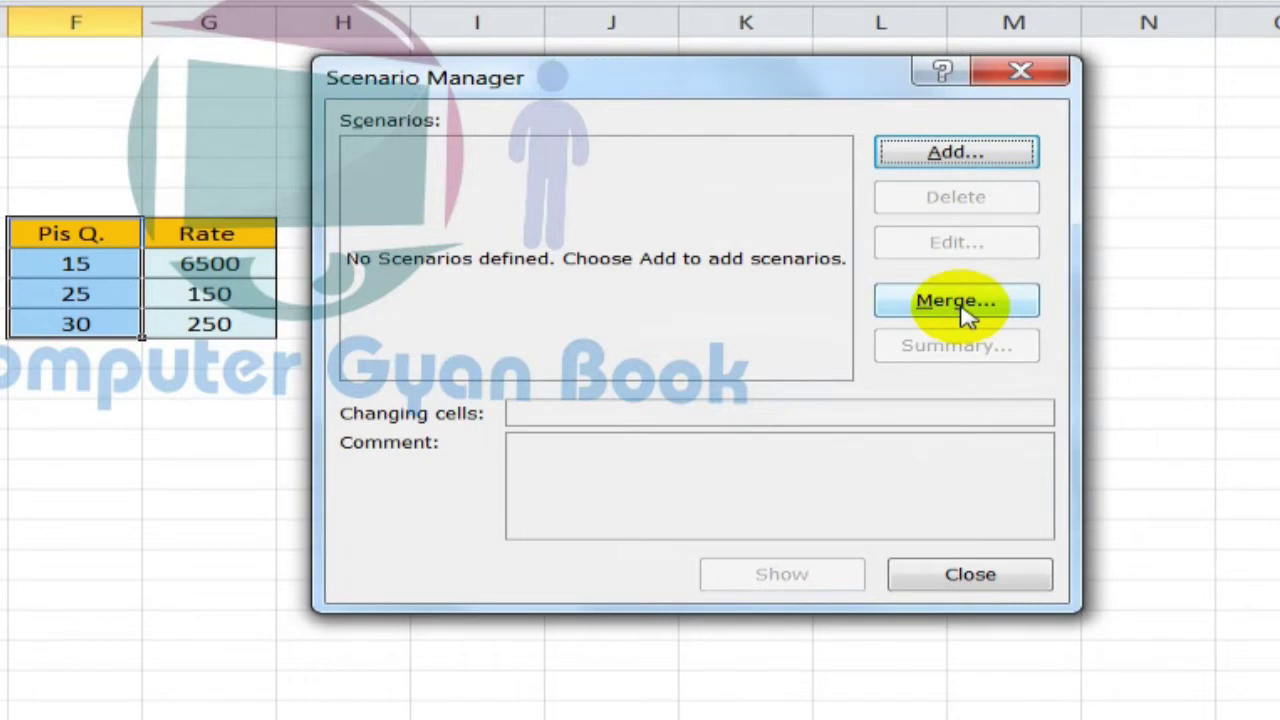
pyautogui.click(963, 154)
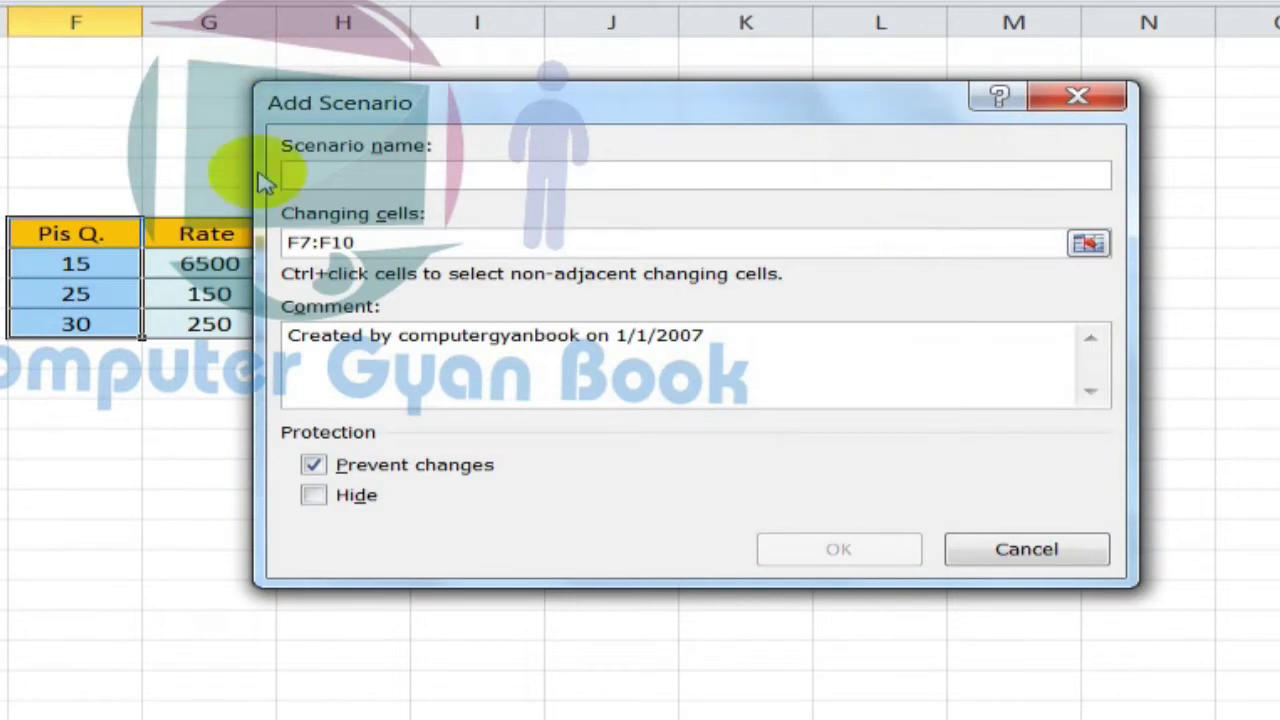
pyautogui.click(1180, 268)
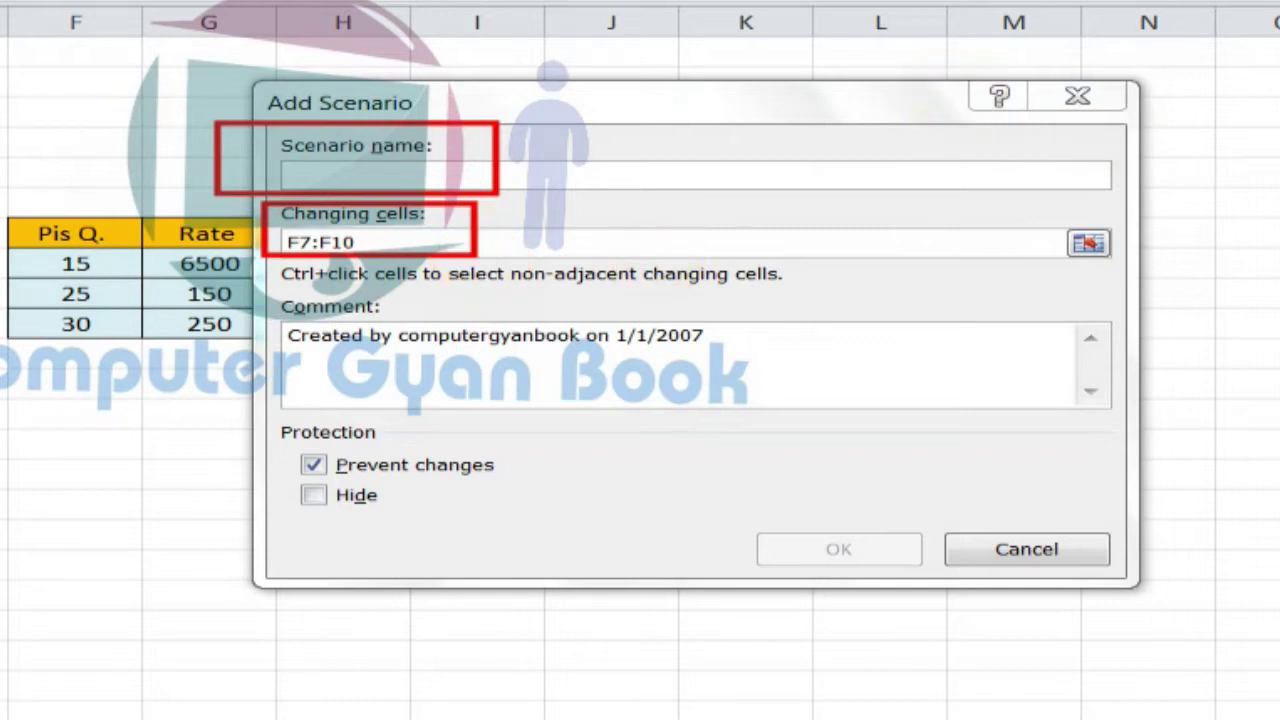
pyautogui.click(1105, 96)
# Close and reopen Scenario Manager to begin adding a new scenario
pyautogui.click(1035, 74)
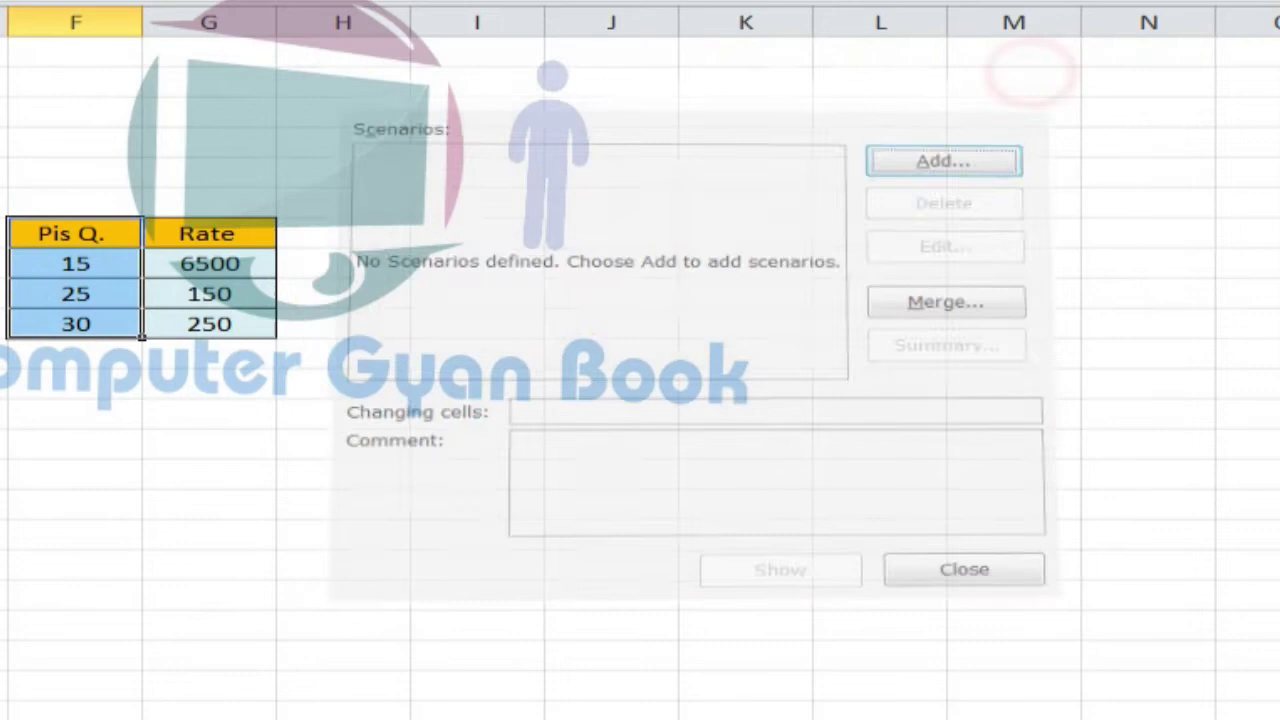
pyautogui.click(100, 418)
pyautogui.click(1037, 6)
pyautogui.click(897, 158)
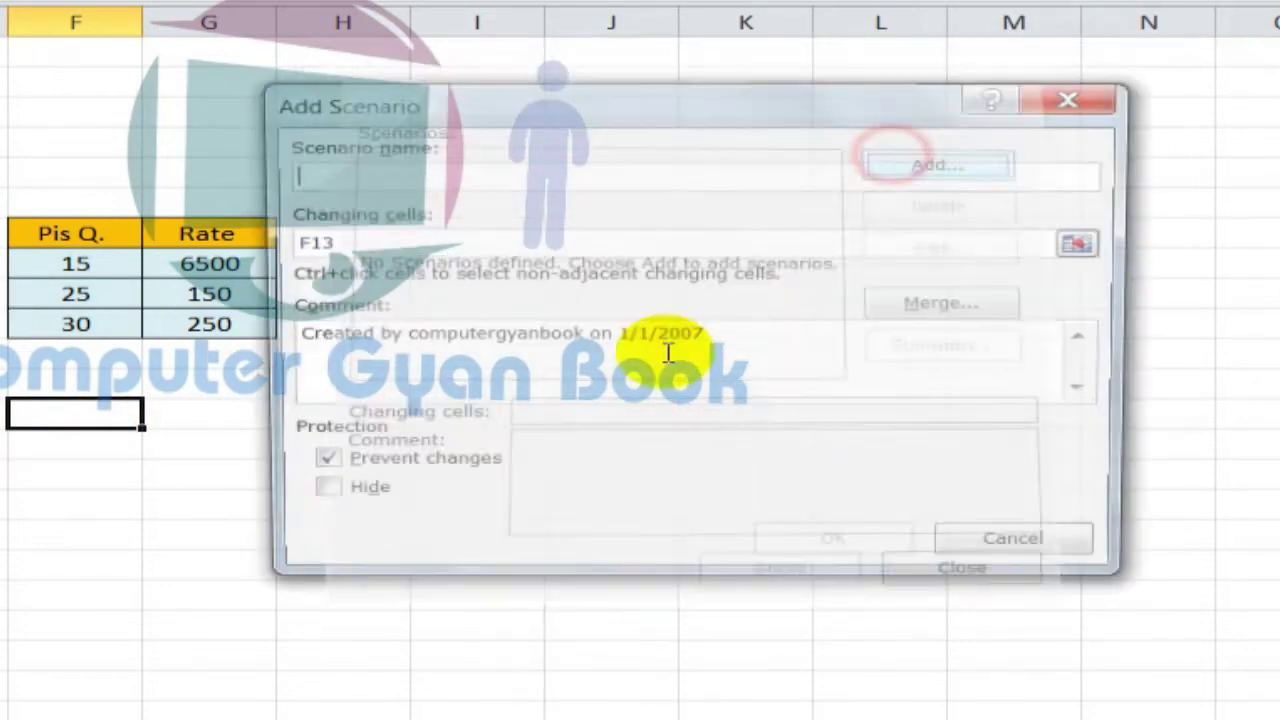
# Set the scenario's changing cells to $F$7:$F$10 instead of F13
pyautogui.click(1087, 245)
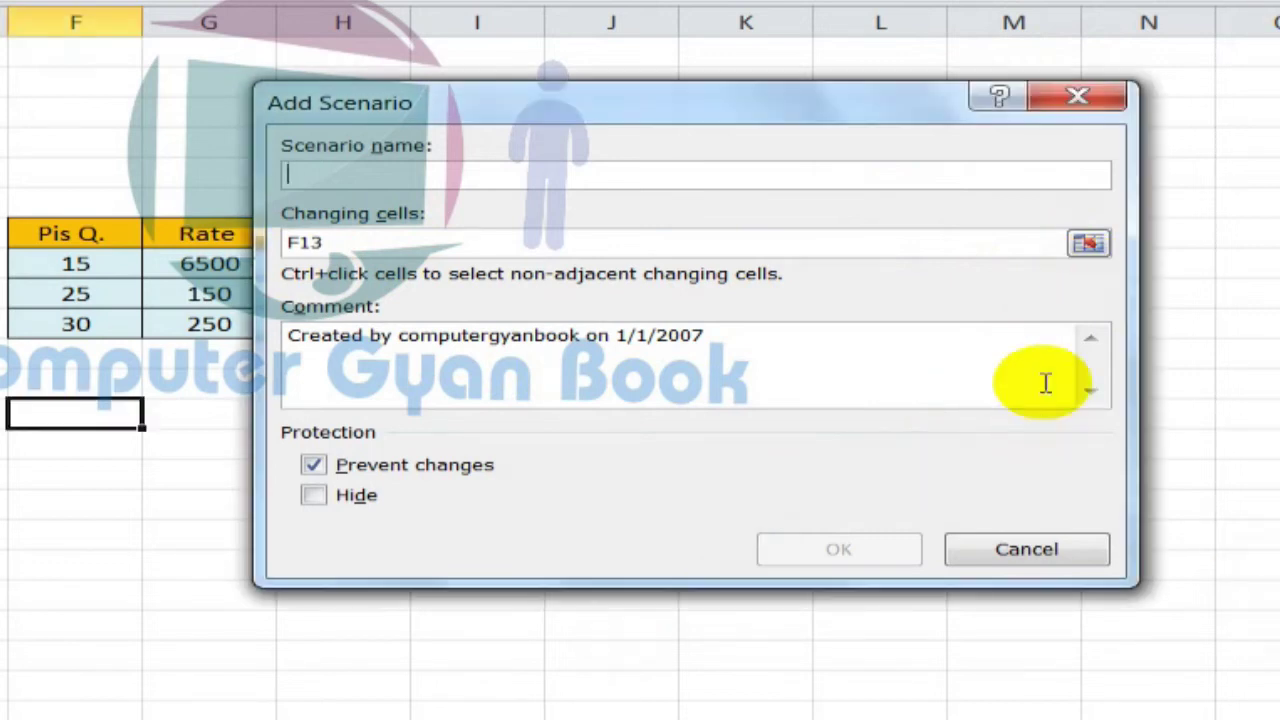
pyautogui.click(1087, 246)
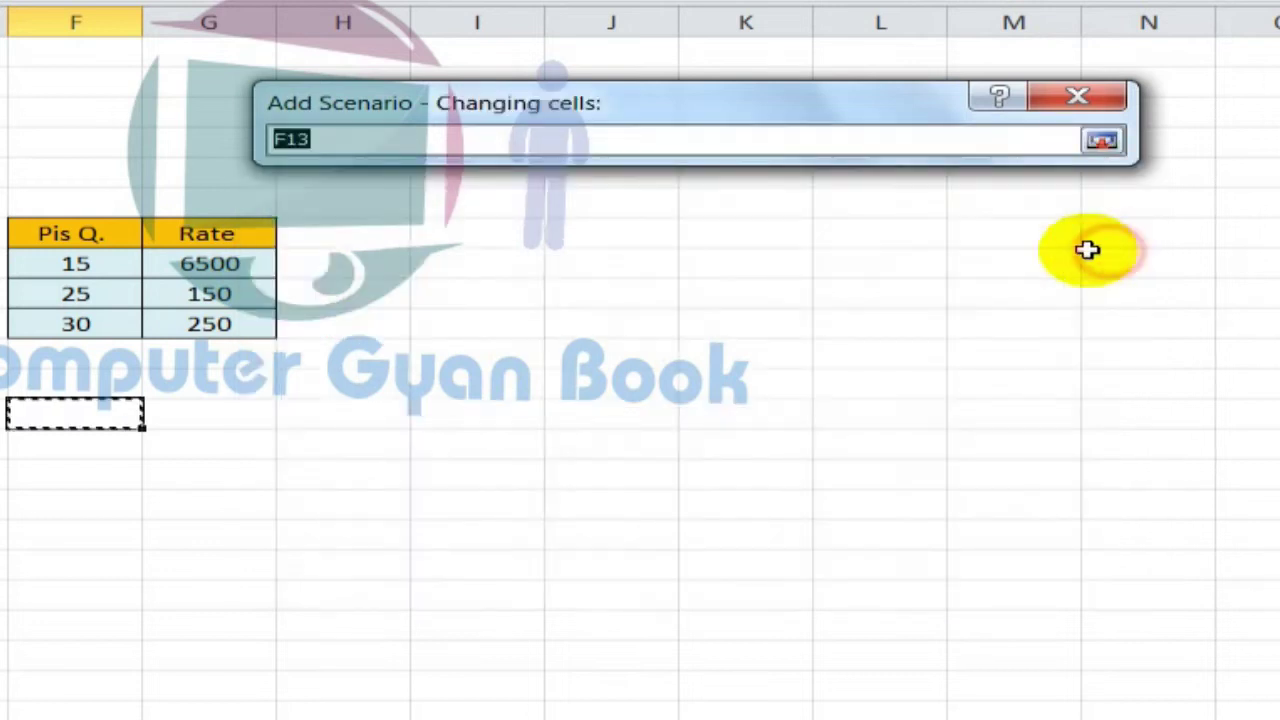
pyautogui.moveTo(76, 263); pyautogui.dragTo(92, 323)
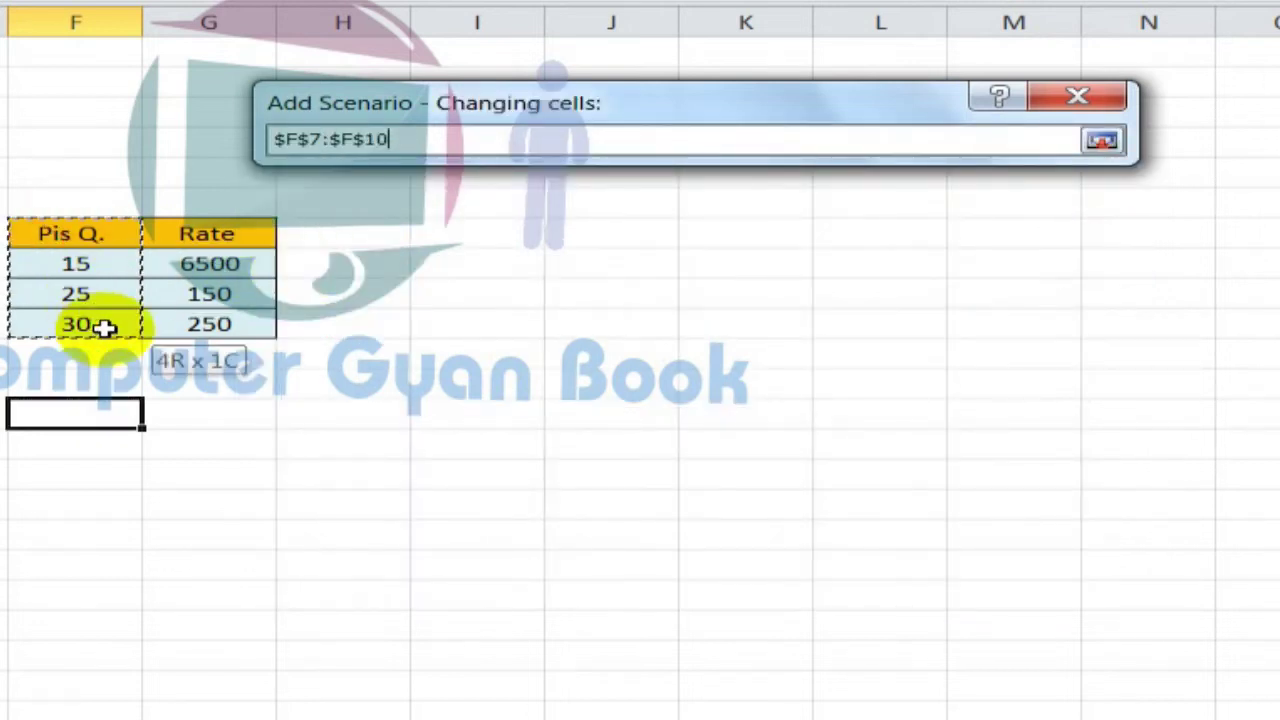
pyautogui.click(1102, 139)
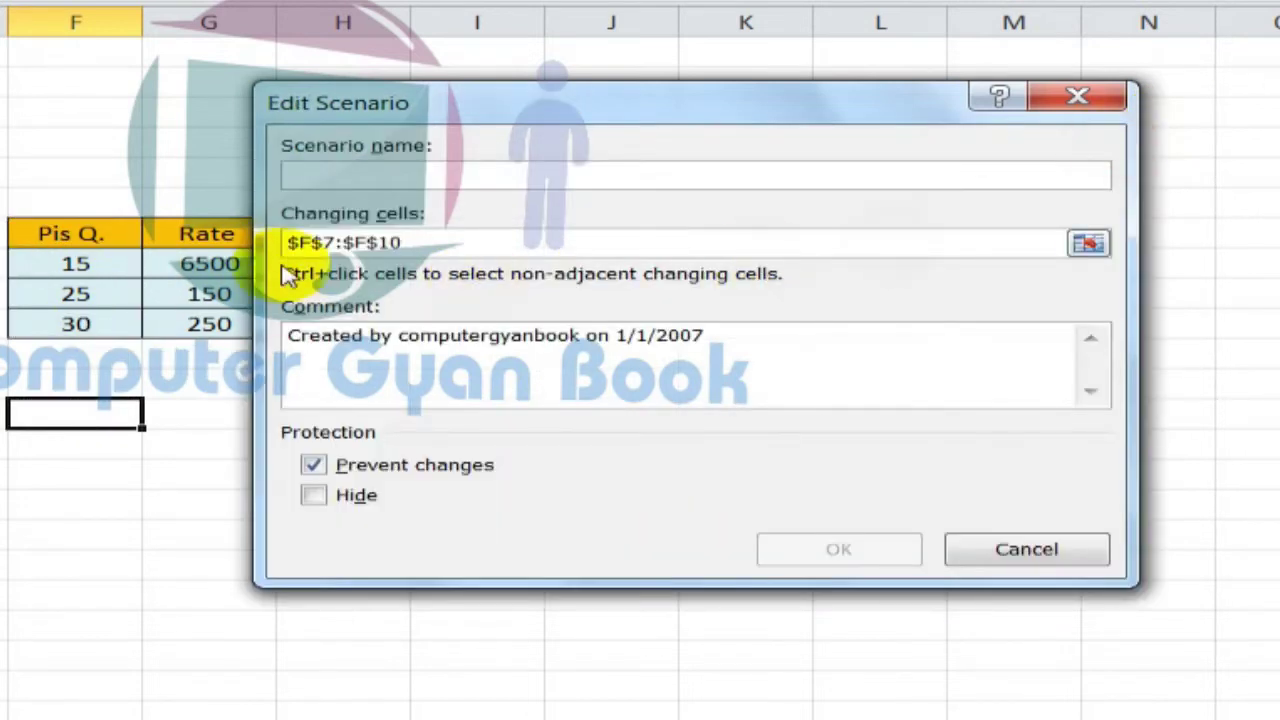
pyautogui.click(421, 242)
pyautogui.click(371, 178)
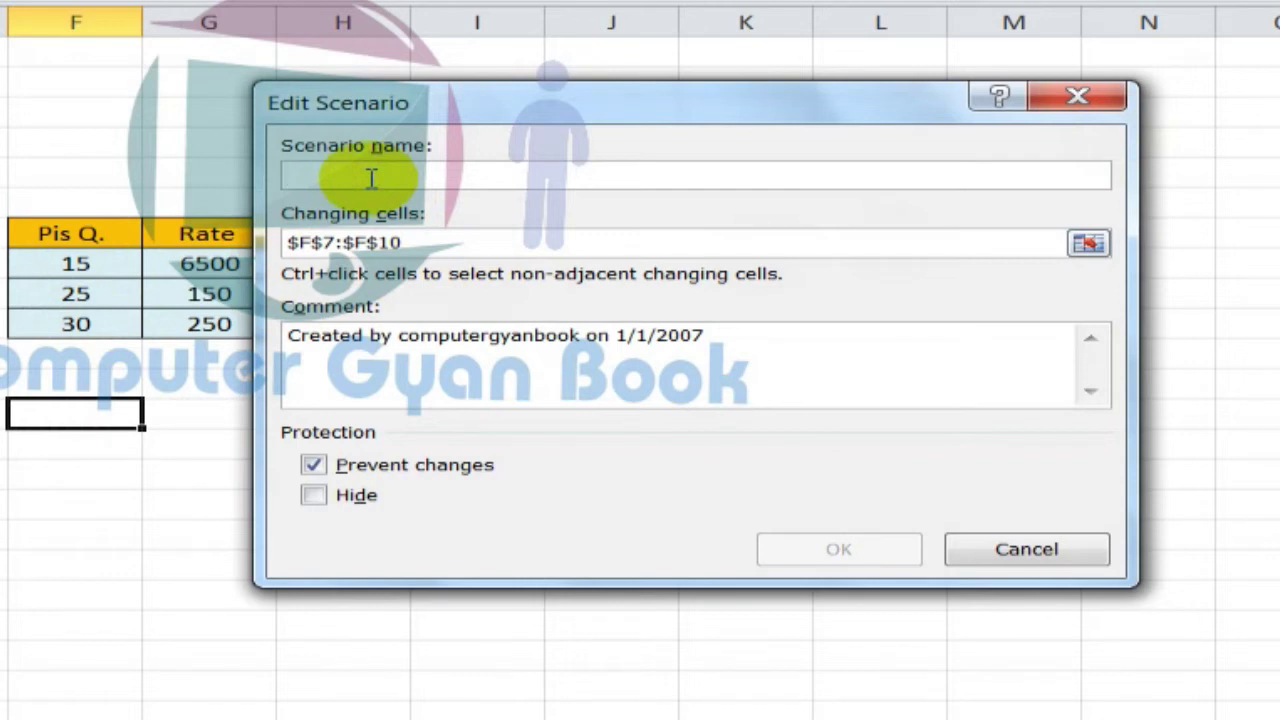
# Name the scenario 's 1' and confirm to reach the Scenario Values dialog
pyautogui.write('s 1')
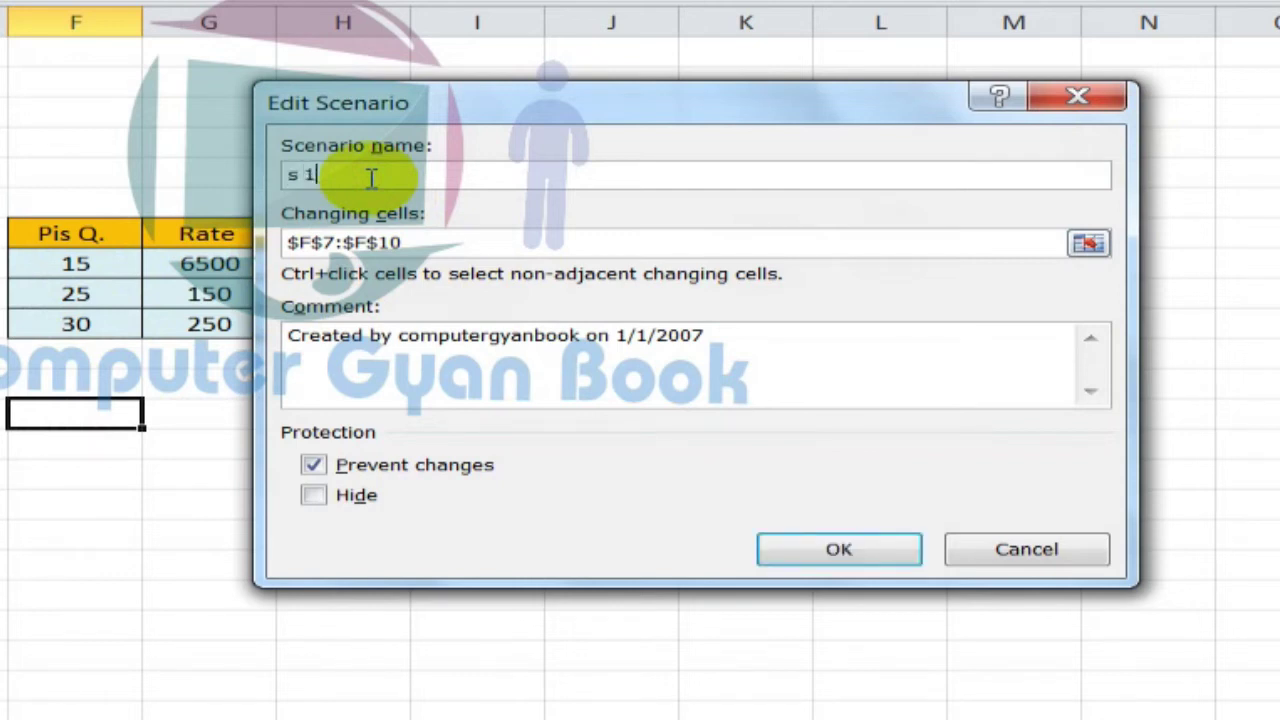
pyautogui.click(838, 551)
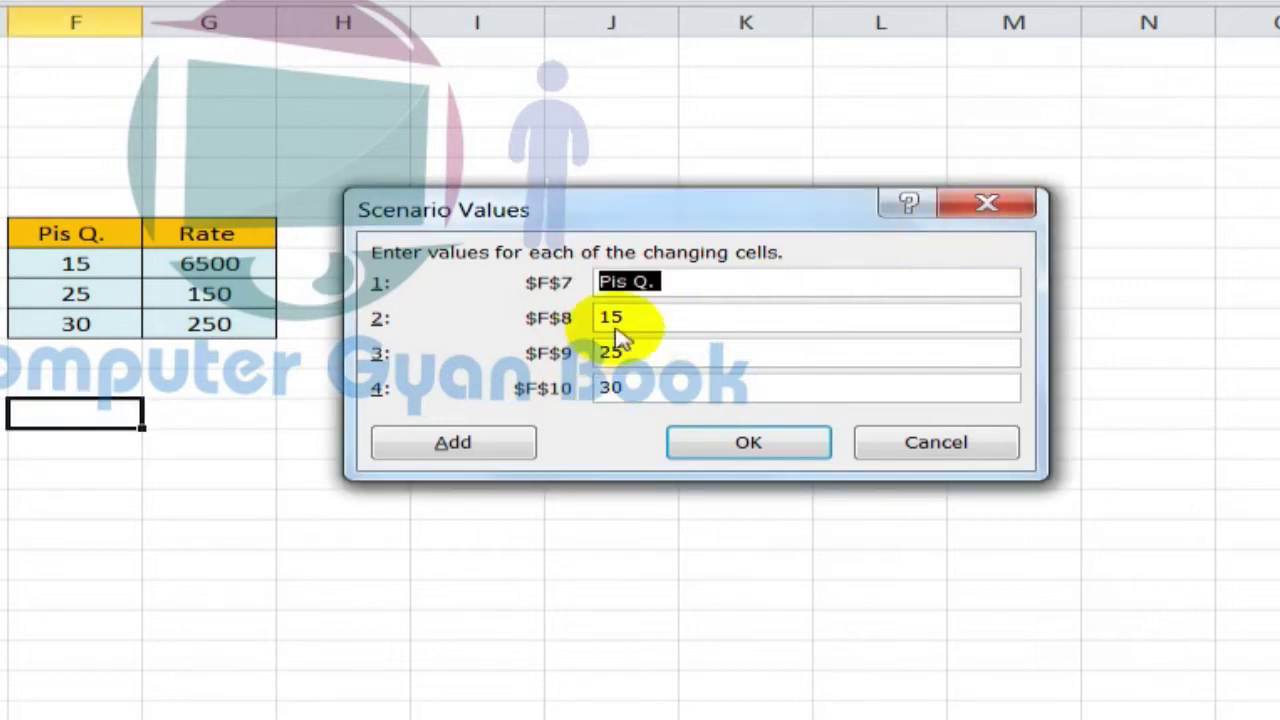
# Replace 15, 25, 30 with 35, 45, 38 for $F$8–$F$10 and confirm
pyautogui.click(645, 322)
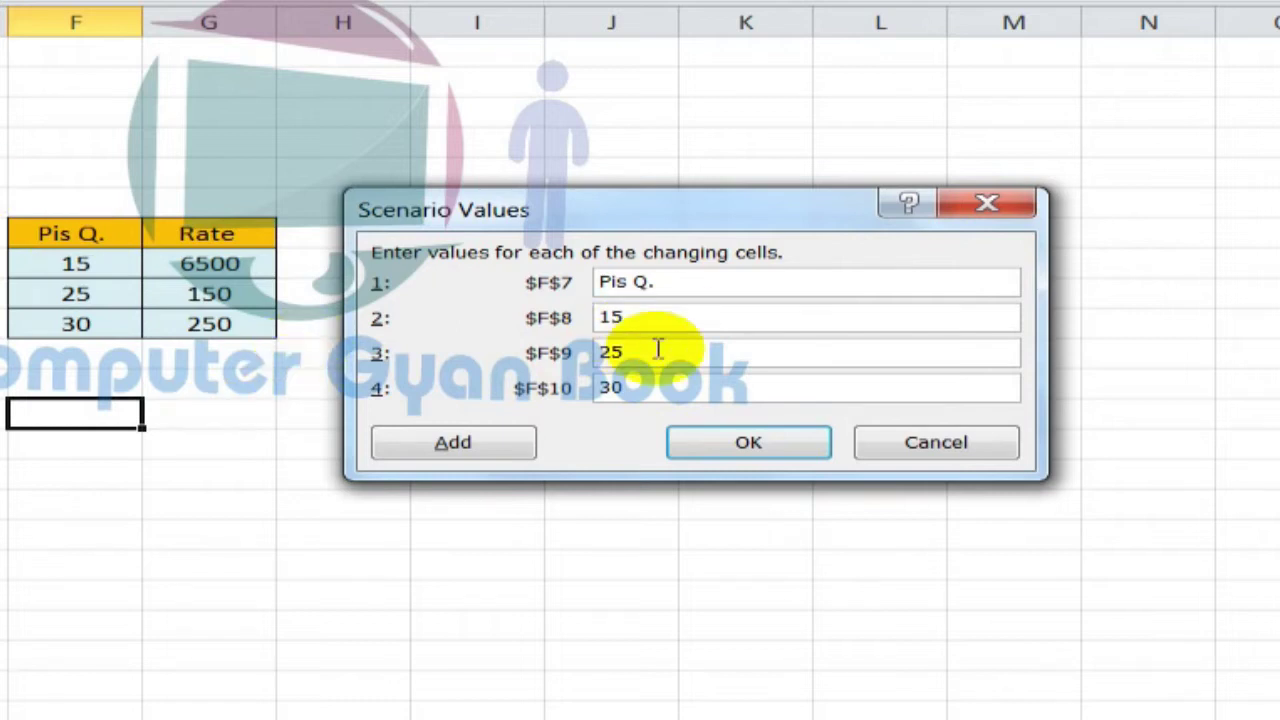
pyautogui.moveTo(666, 320); pyautogui.dragTo(603, 330)
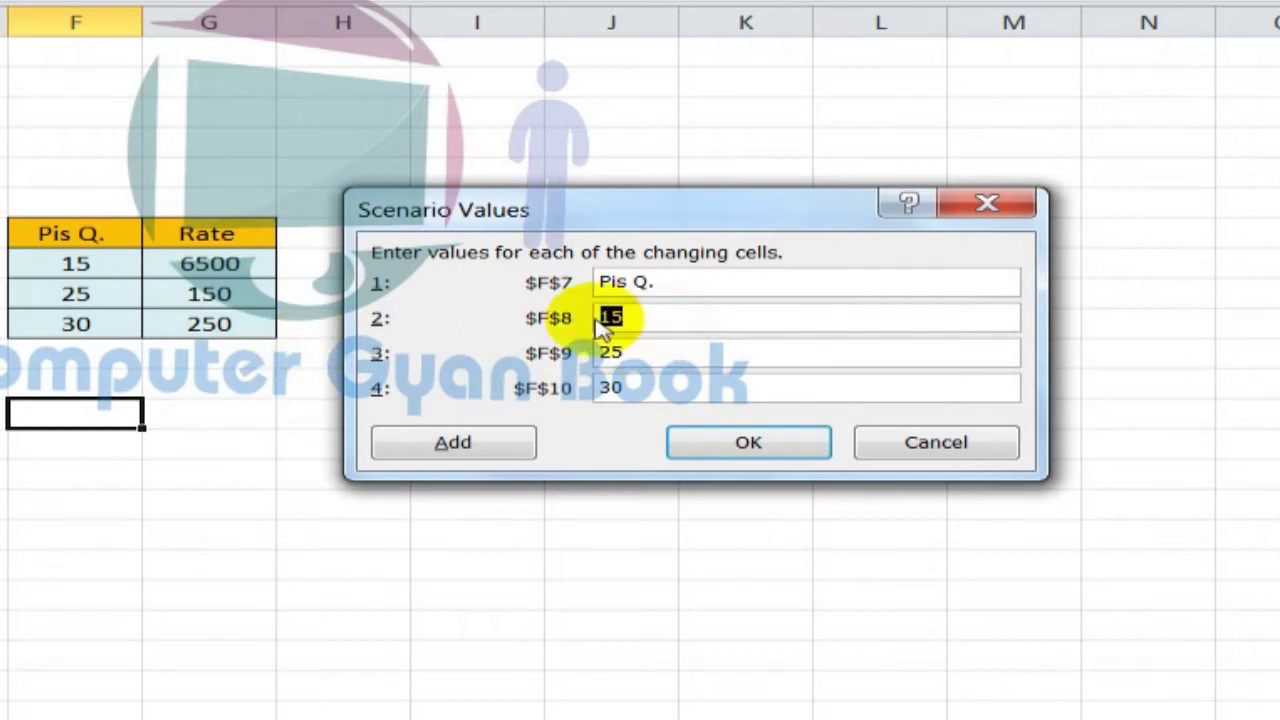
pyautogui.write('3')
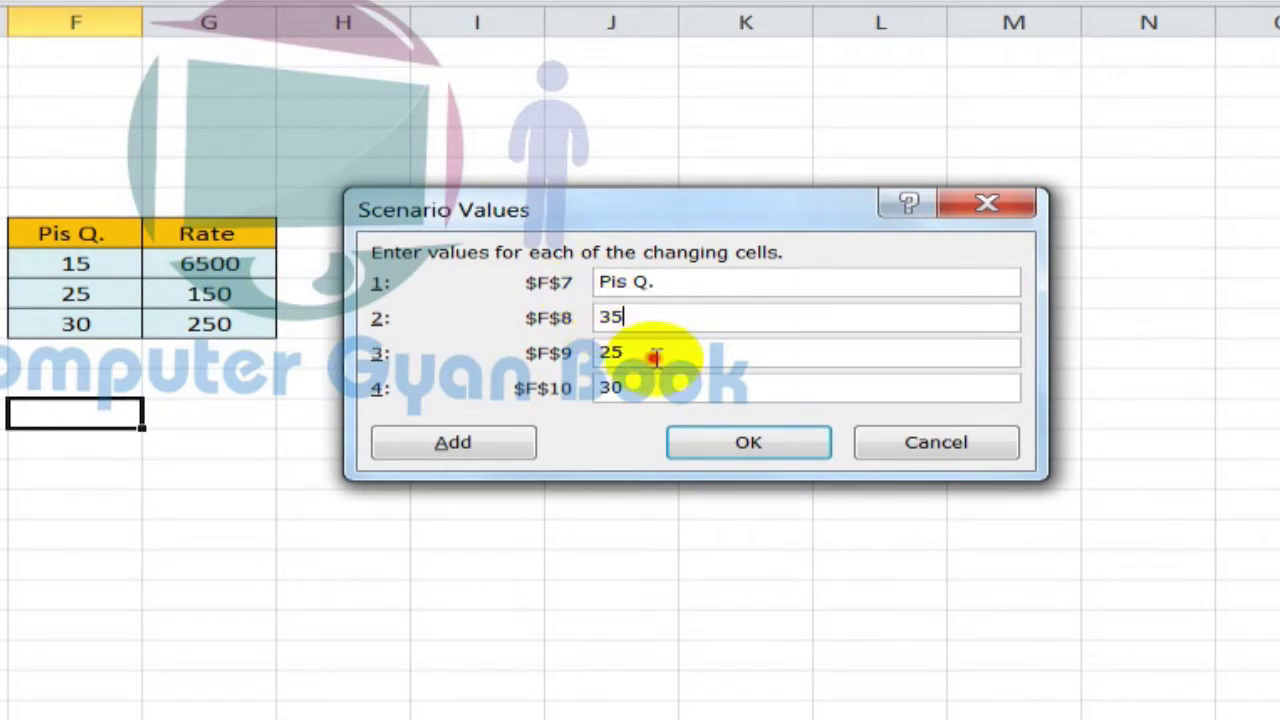
pyautogui.moveTo(652, 354); pyautogui.dragTo(535, 362)
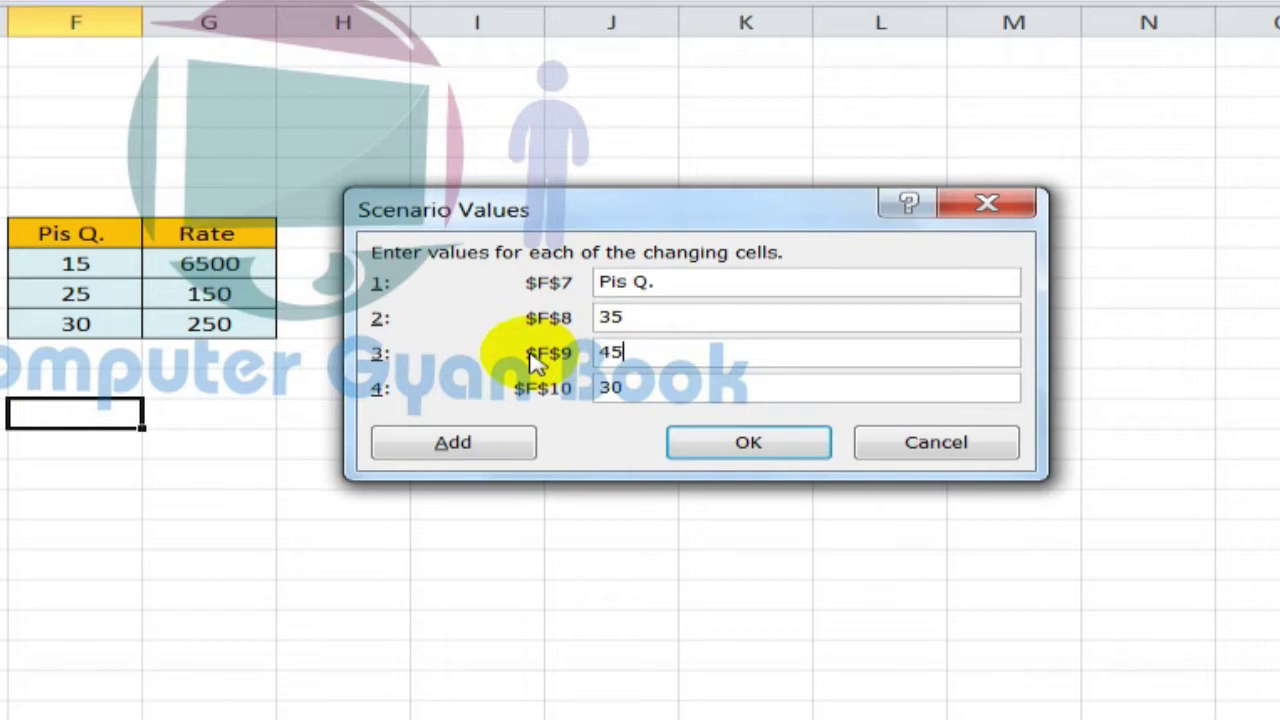
pyautogui.click(650, 393)
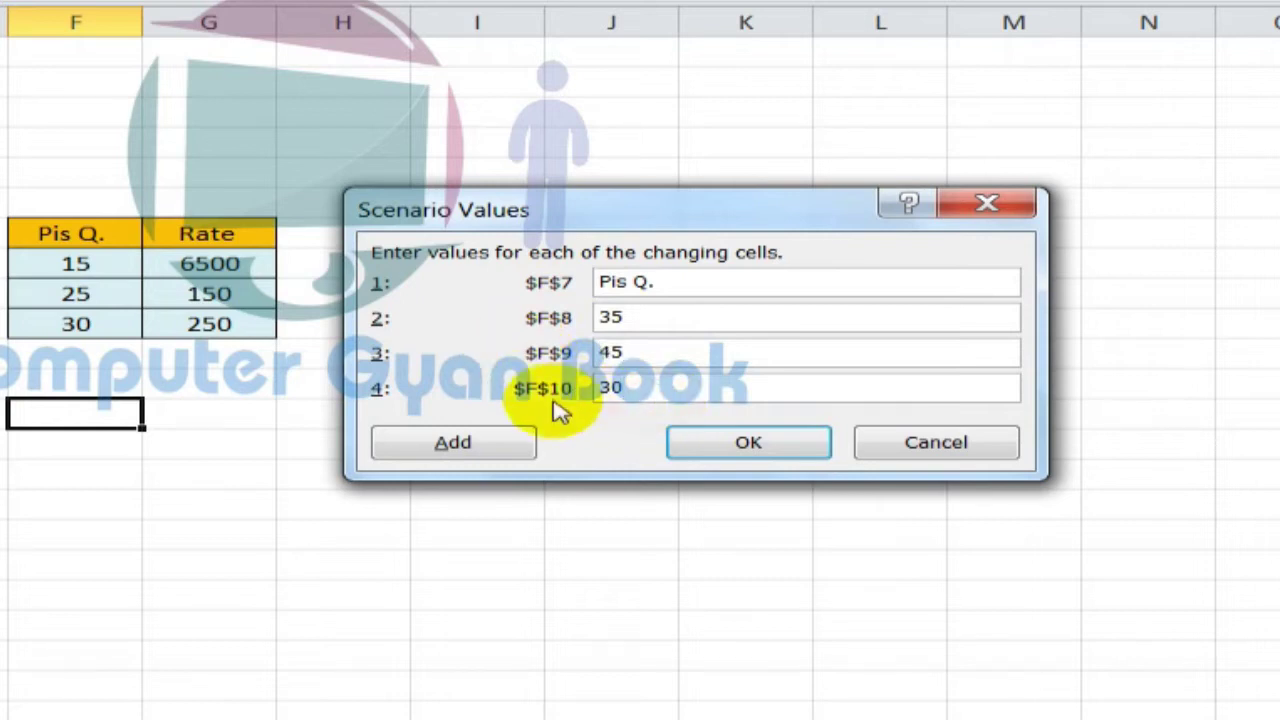
pyautogui.moveTo(650, 390); pyautogui.dragTo(448, 362)
pyautogui.write('38')
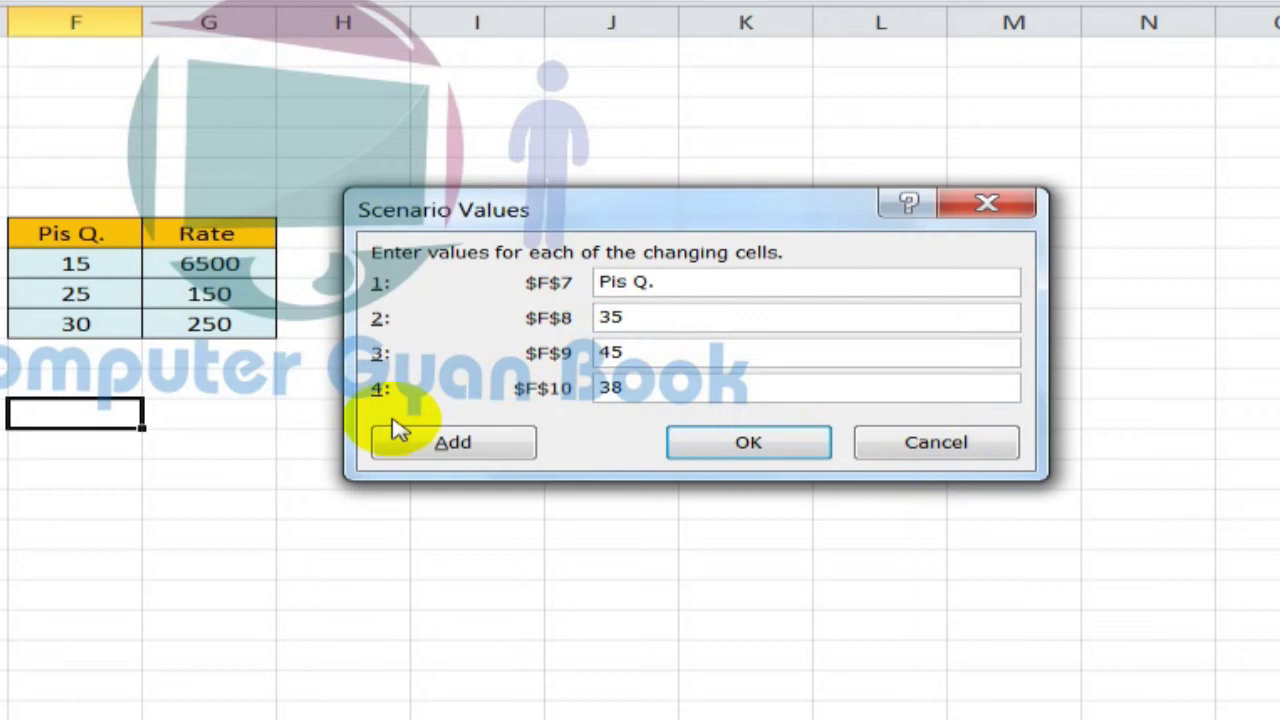
pyautogui.click(717, 446)
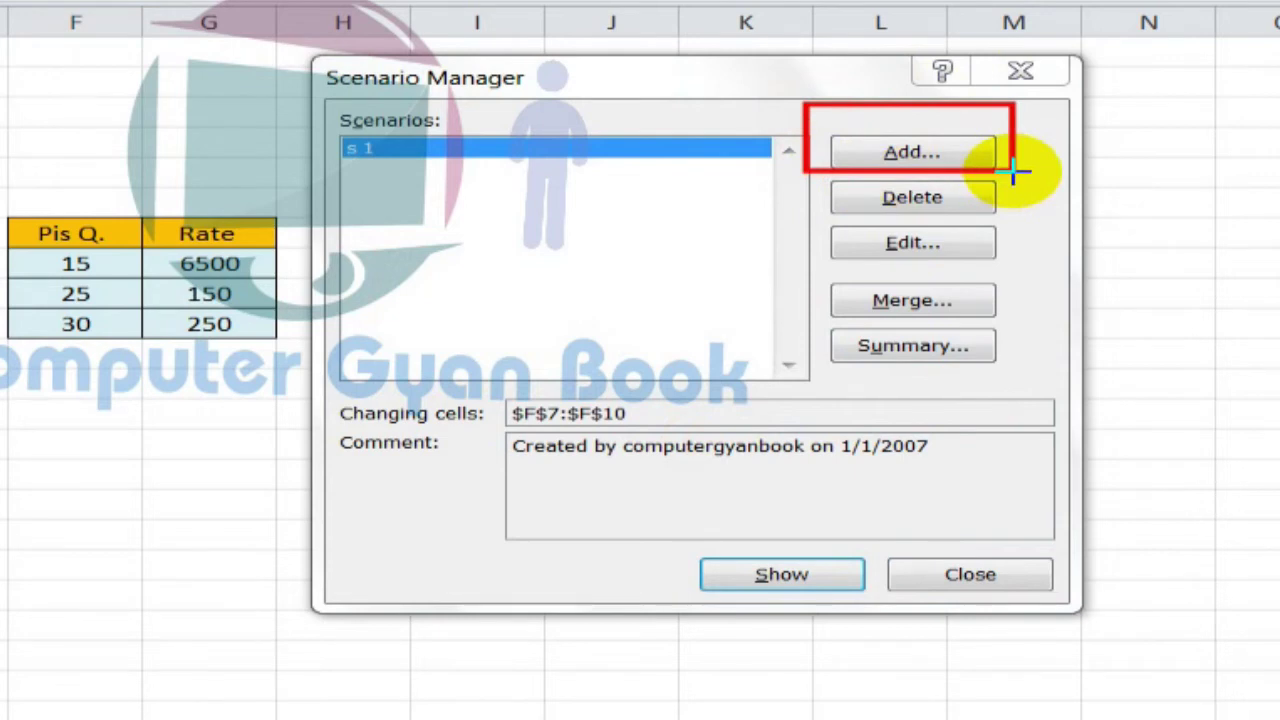
# Open the Scenario Summary options from Scenario Manager
pyautogui.click(792, 163)
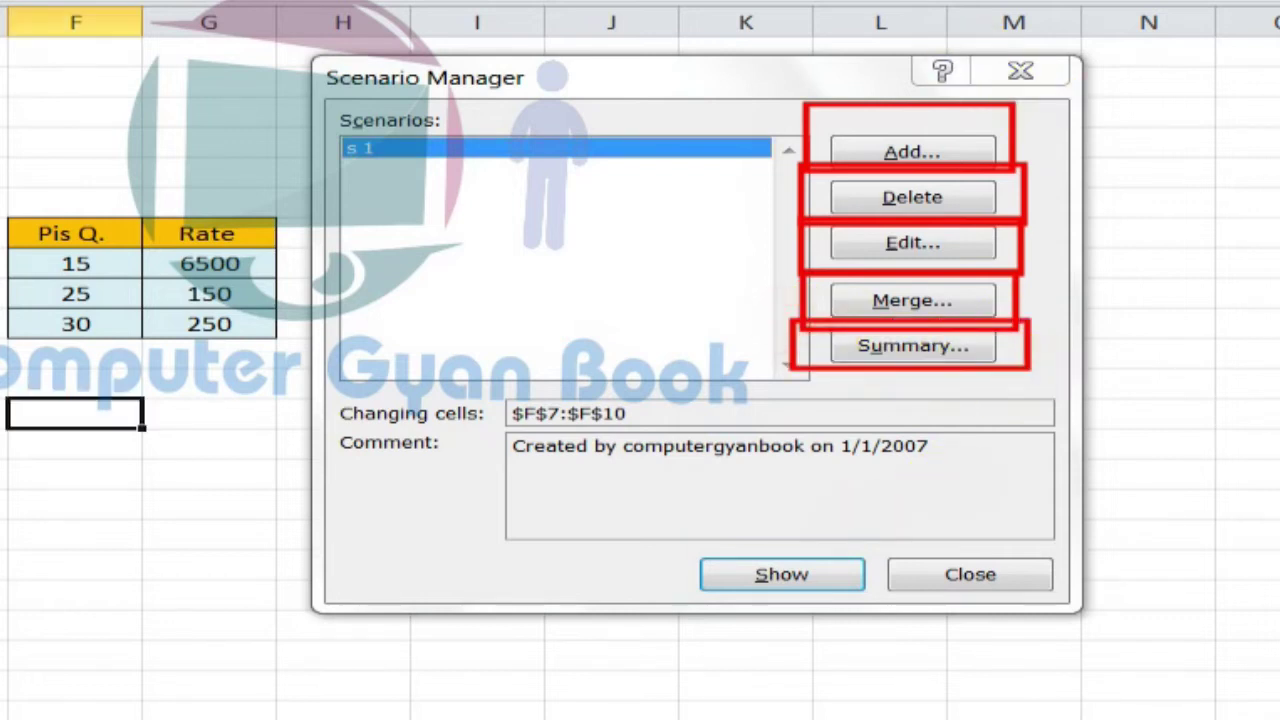
pyautogui.click(908, 347)
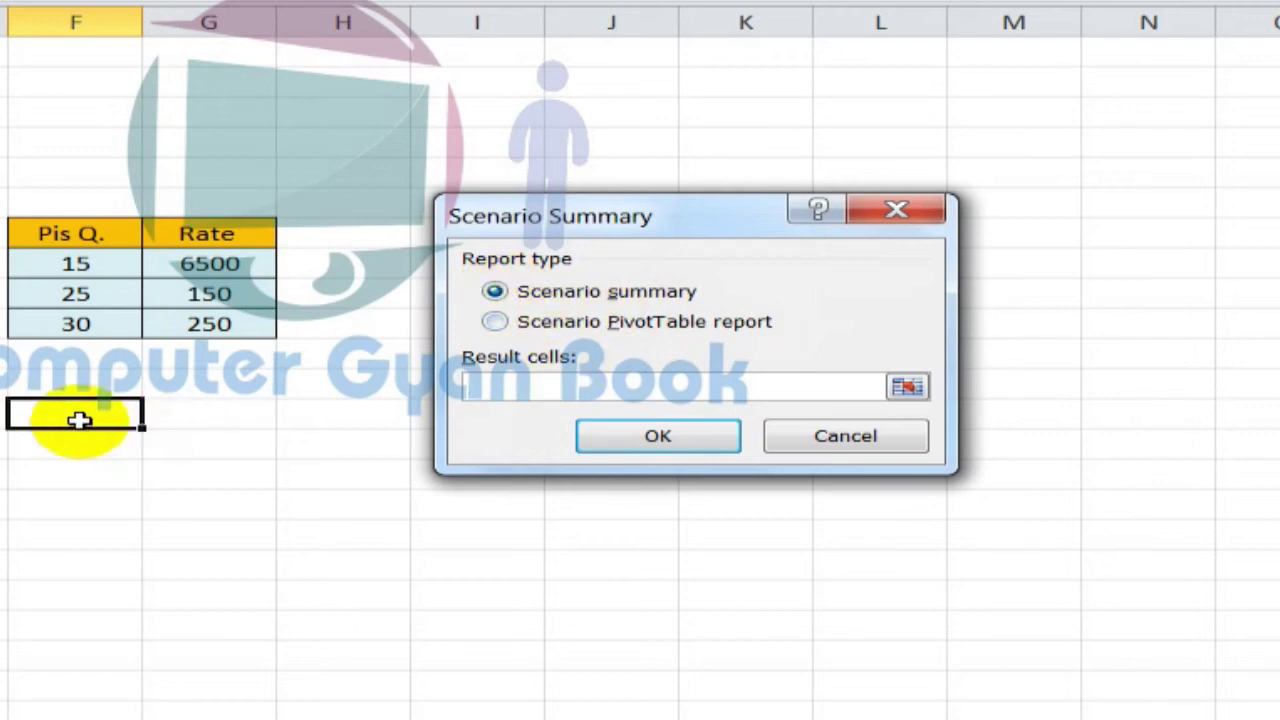
# Set F13 as the result cell, create the summary report, and select D6:D9
pyautogui.click(907, 386)
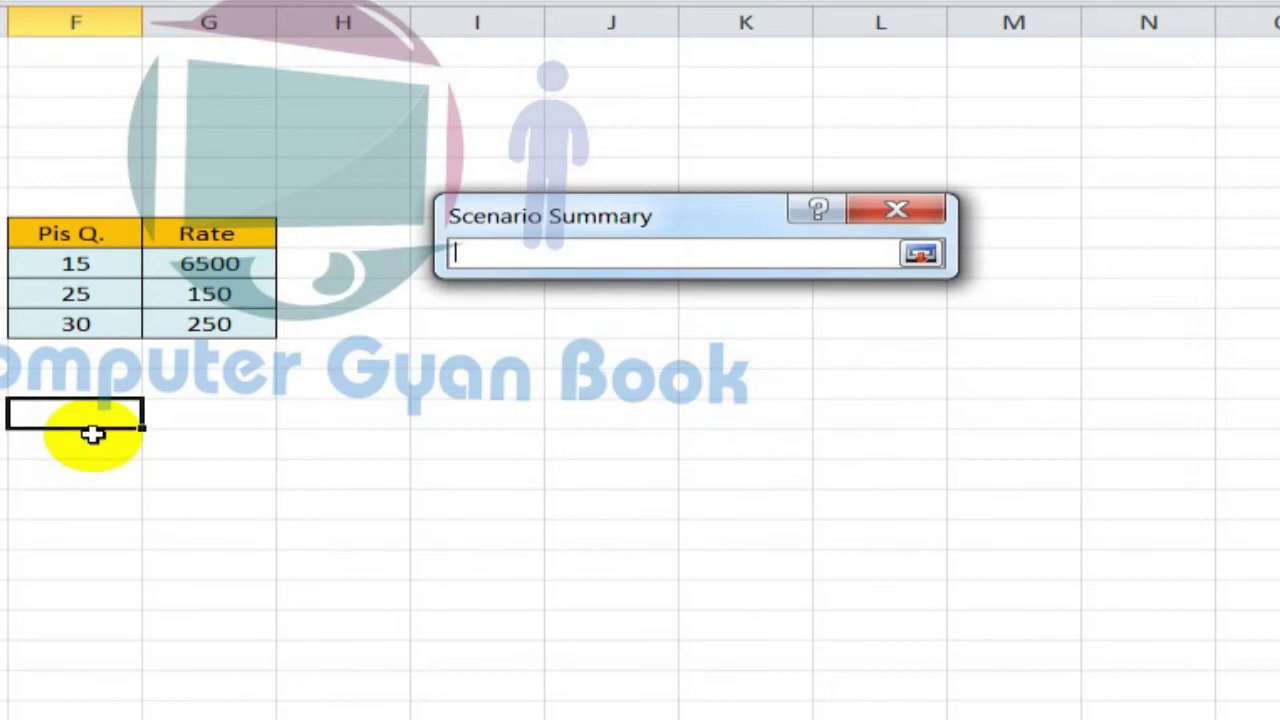
pyautogui.click(89, 417)
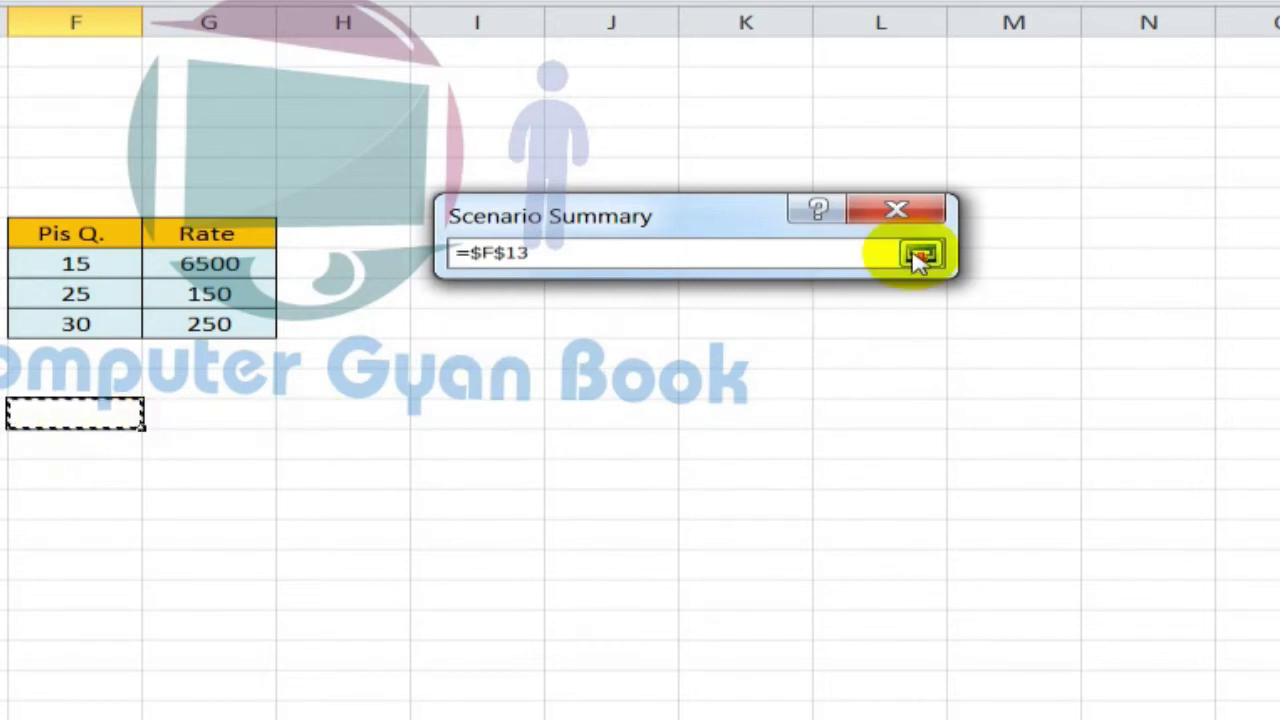
pyautogui.click(920, 253)
pyautogui.click(654, 430)
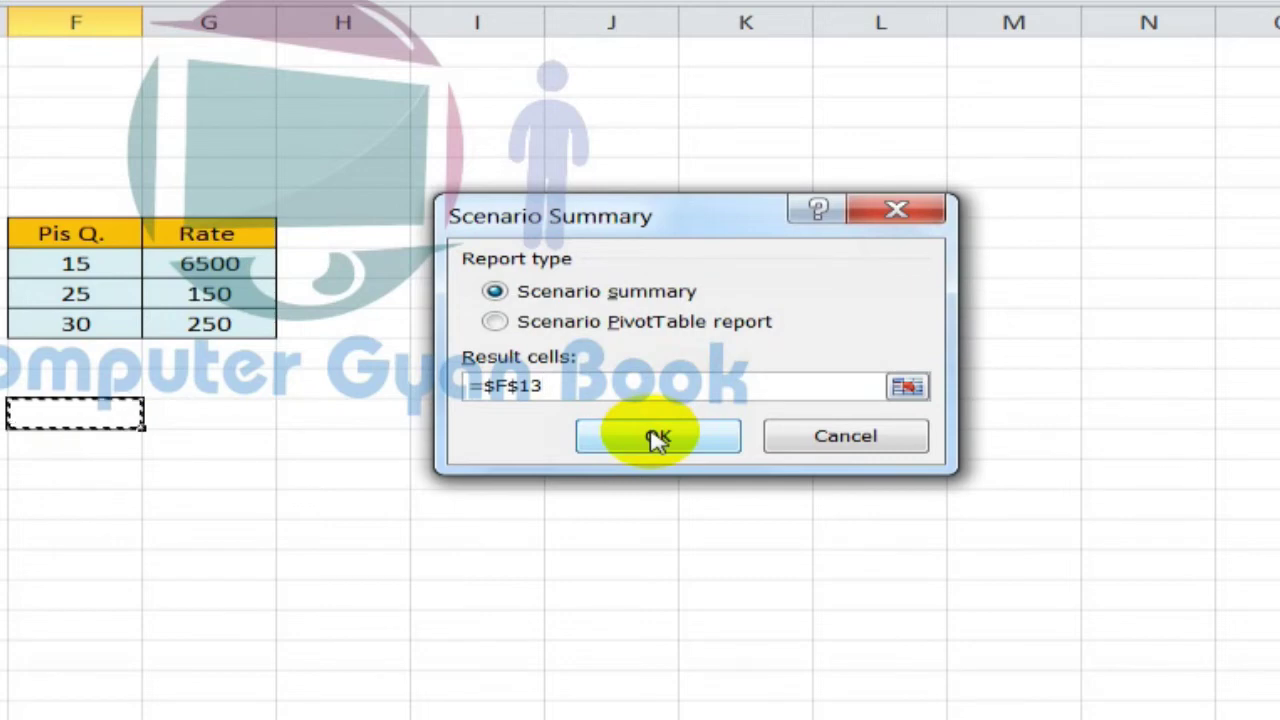
pyautogui.click(656, 438)
pyautogui.moveTo(372, 289); pyautogui.dragTo(376, 337)
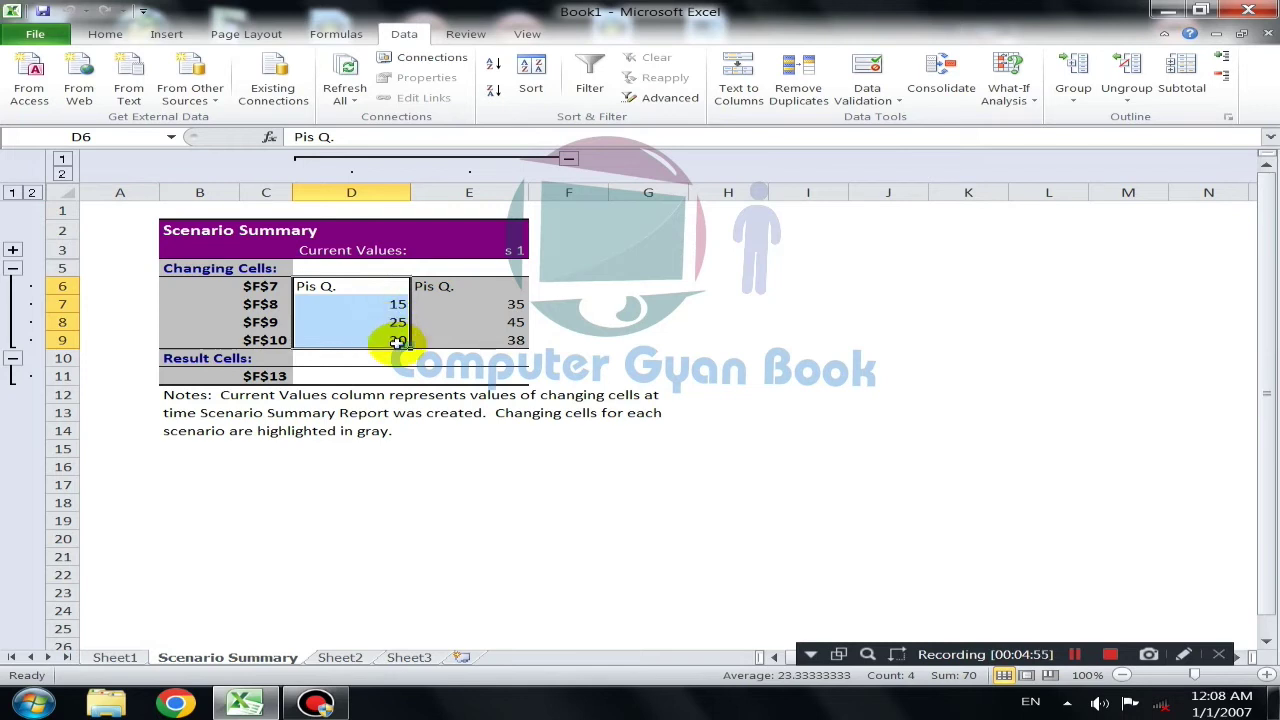
# Select the s 1 column E5:E10, then return to Sheet2's What-If Analysis options
pyautogui.moveTo(445, 270); pyautogui.dragTo(498, 339)
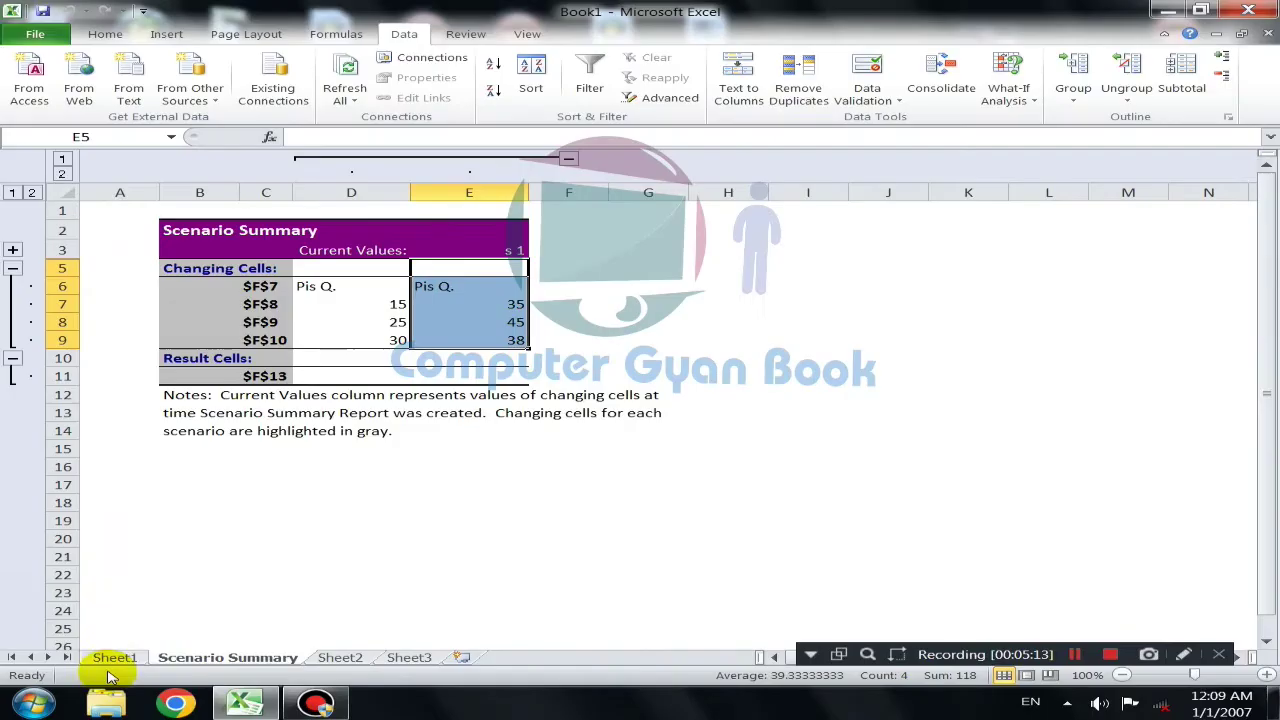
pyautogui.click(335, 658)
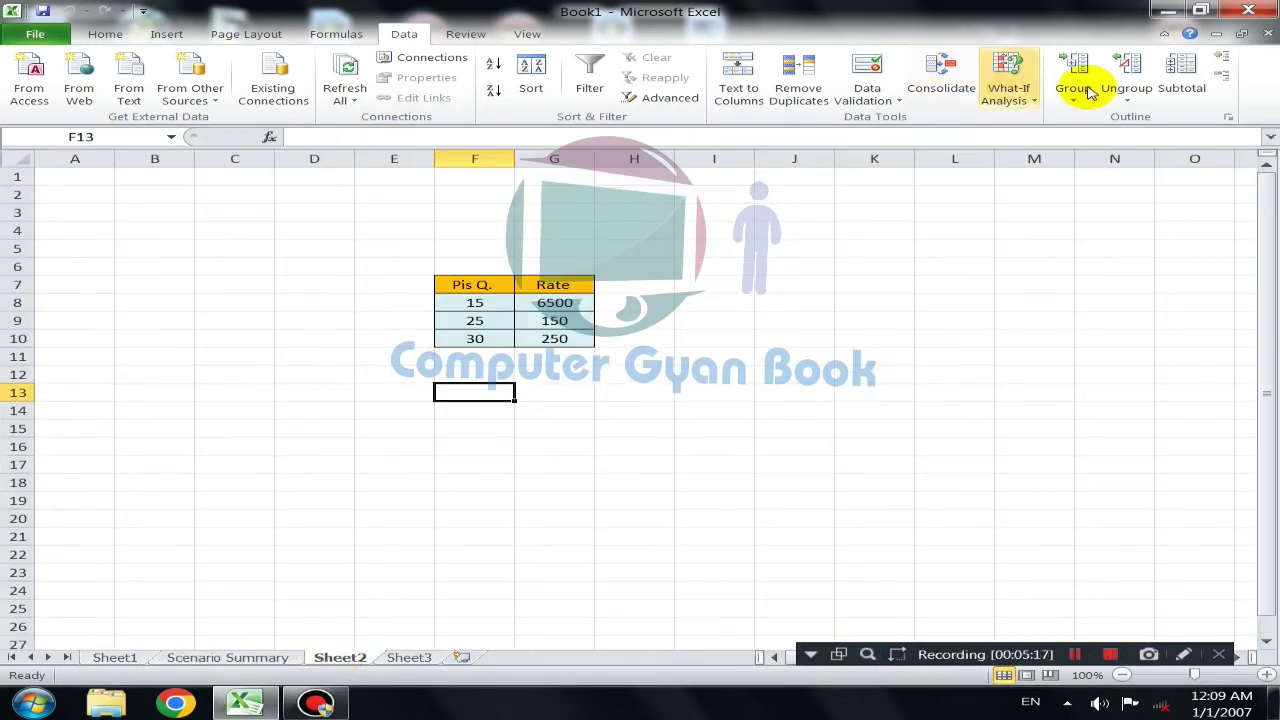
pyautogui.click(1020, 95)
# Create a Scenario PivotTable report with result cell I13, hide the field list, and return to Sheet2
pyautogui.click(1055, 122)
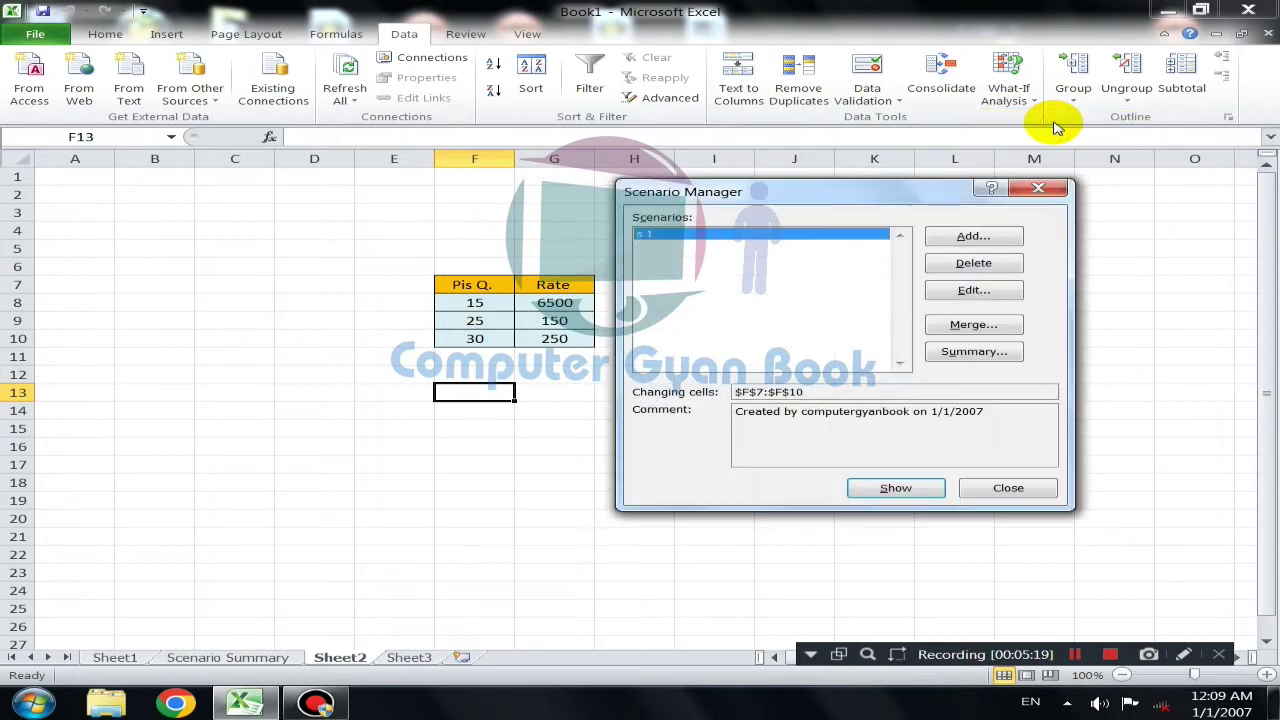
pyautogui.click(985, 351)
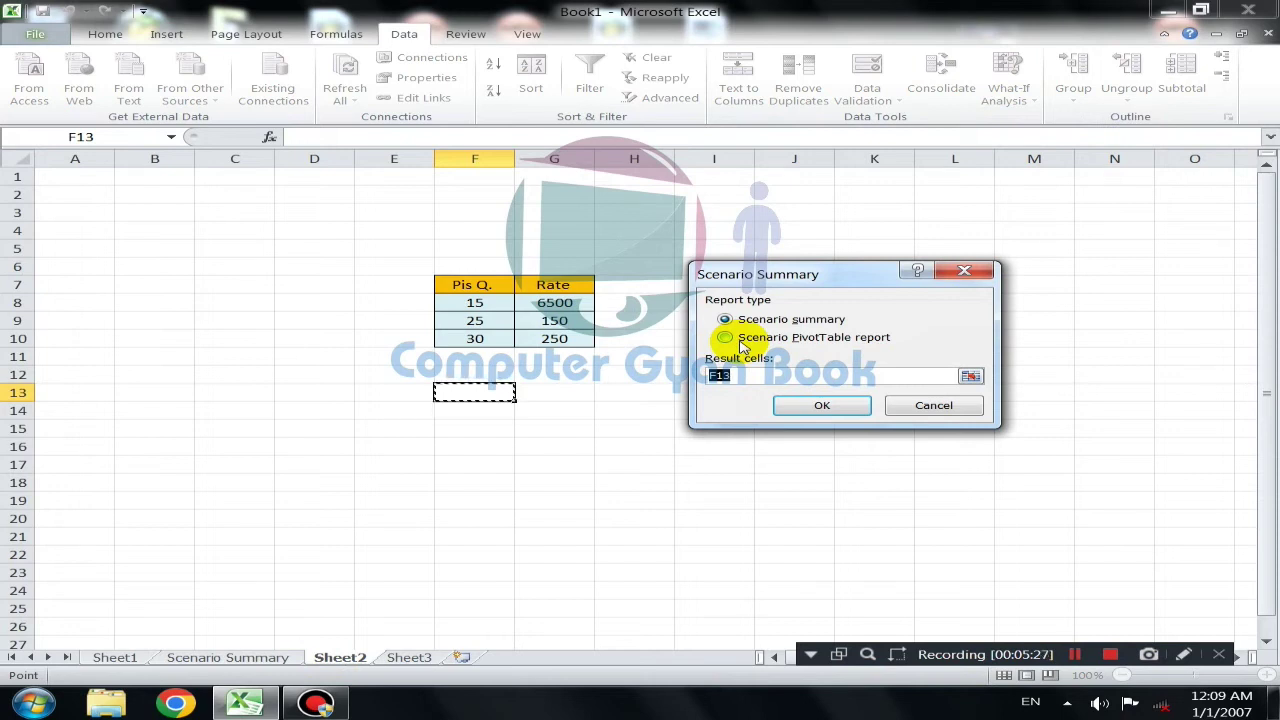
pyautogui.click(742, 344)
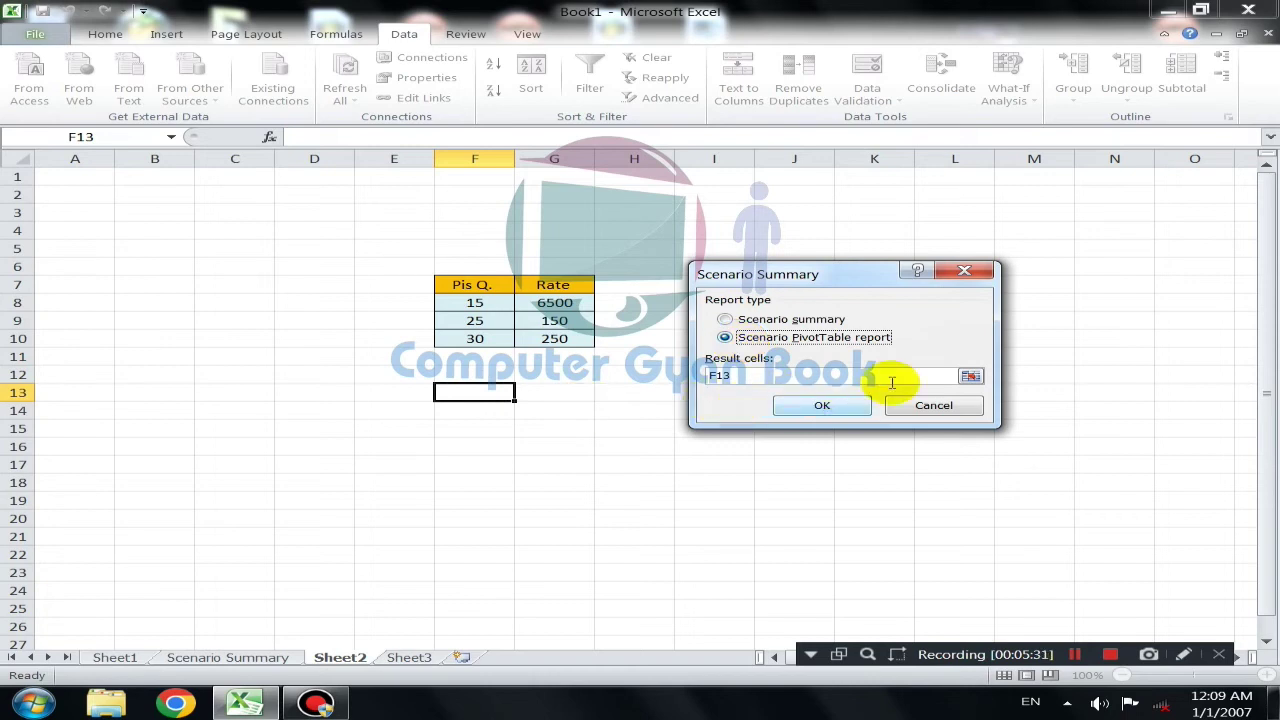
pyautogui.click(976, 382)
pyautogui.click(988, 298)
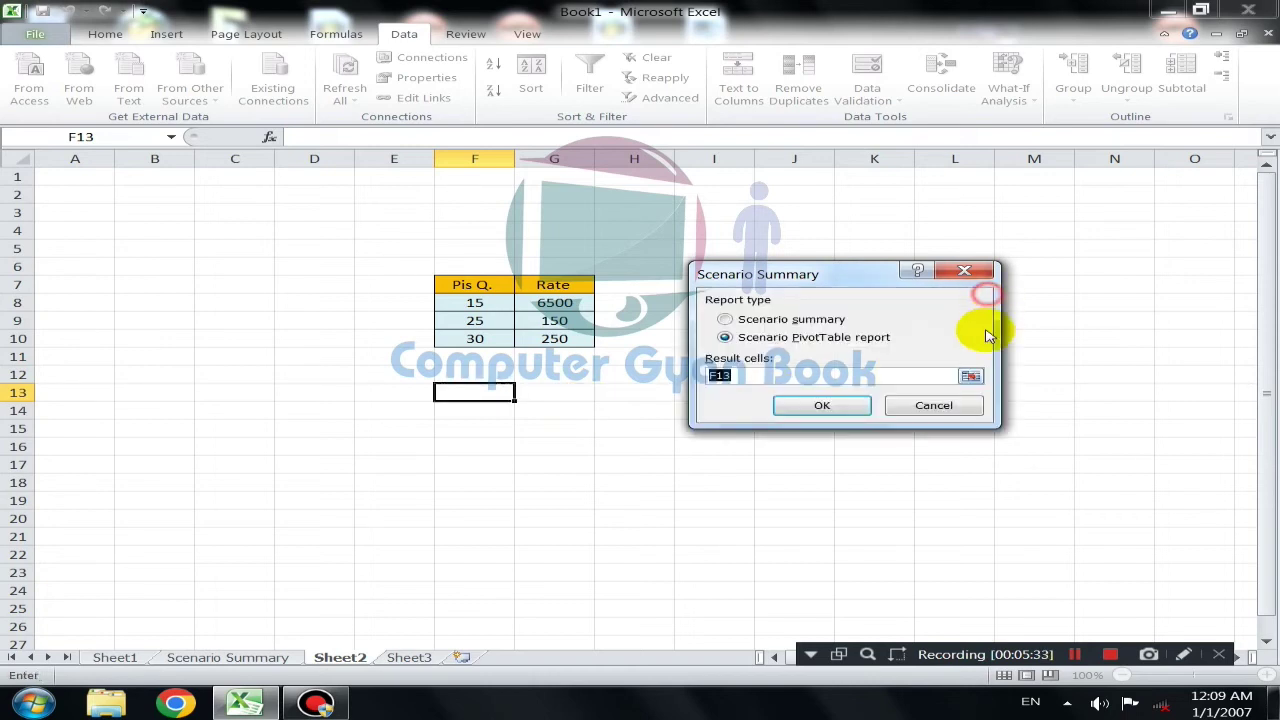
pyautogui.click(972, 379)
pyautogui.click(686, 385)
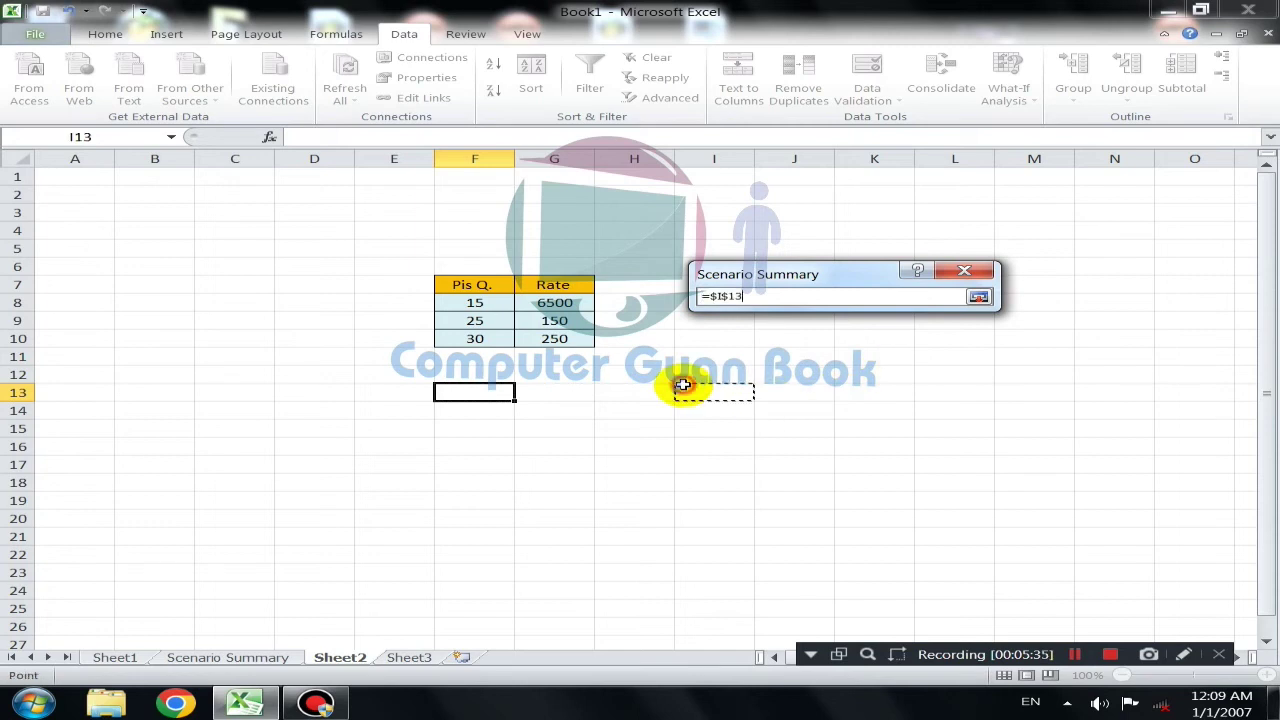
pyautogui.click(978, 297)
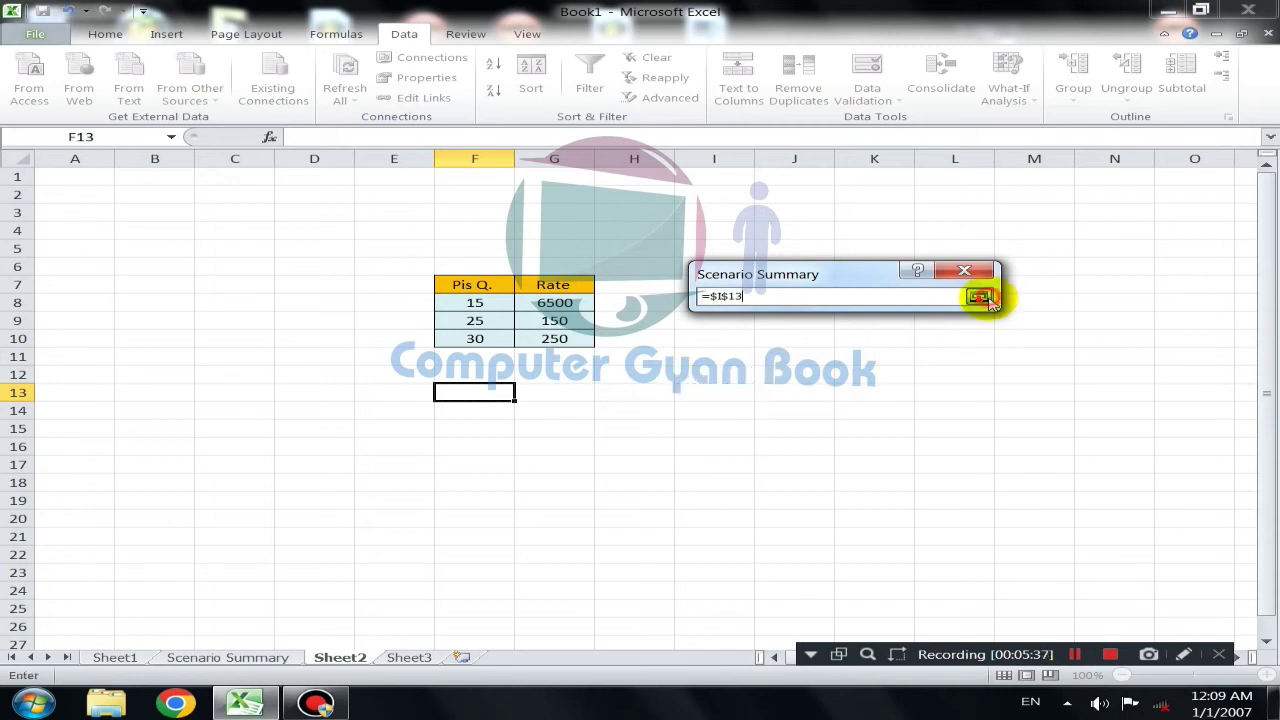
pyautogui.click(851, 405)
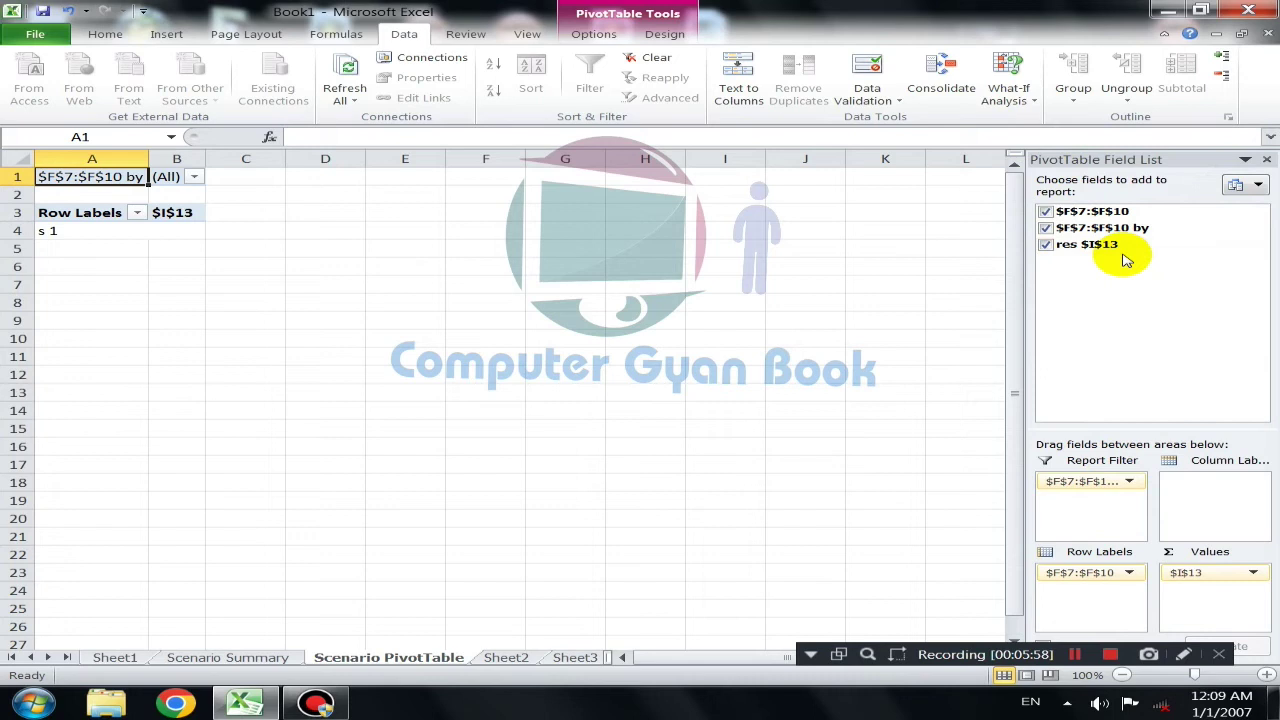
pyautogui.click(1267, 163)
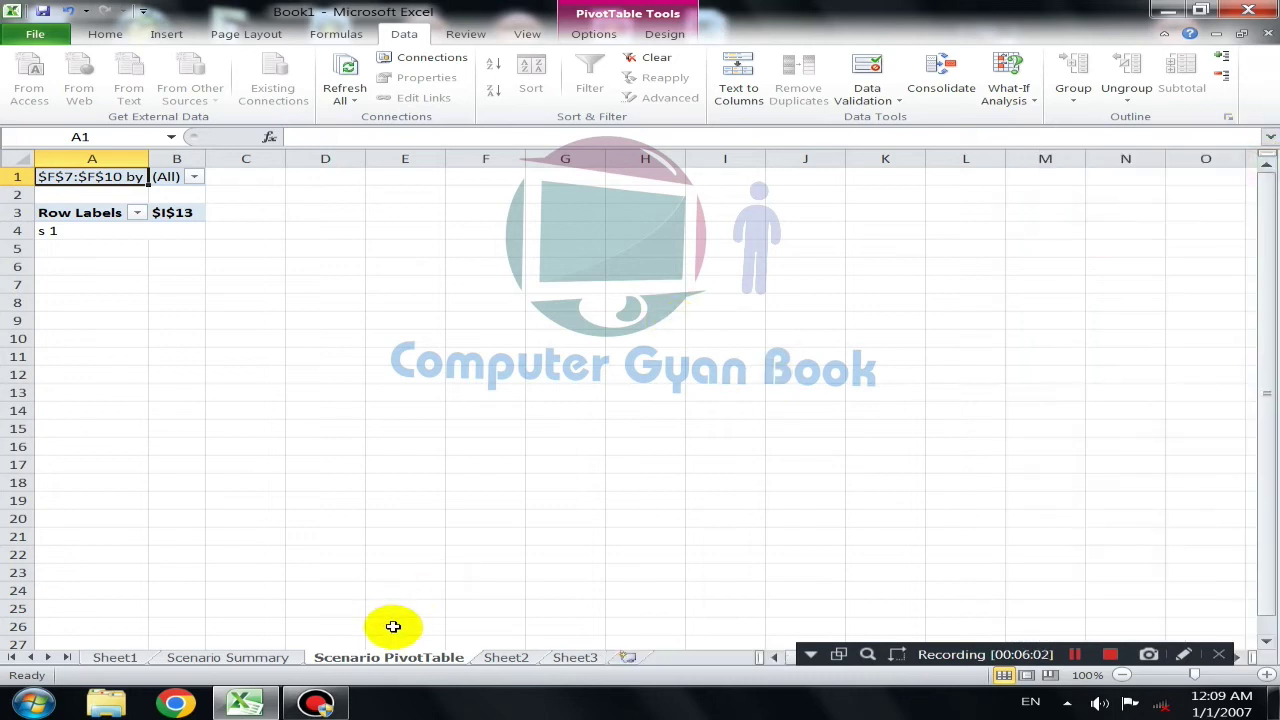
pyautogui.click(501, 660)
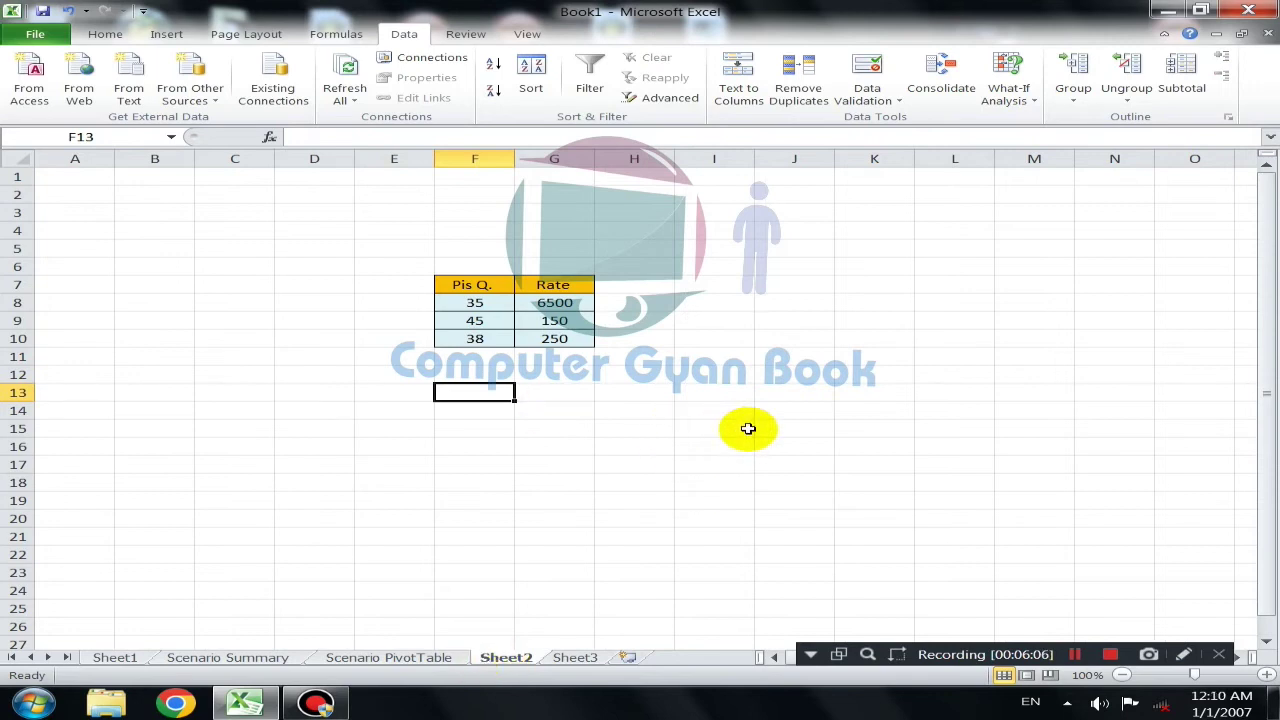
# On Sheet2, enter 45 in I11 and 33 in J11
pyautogui.click(1008, 88)
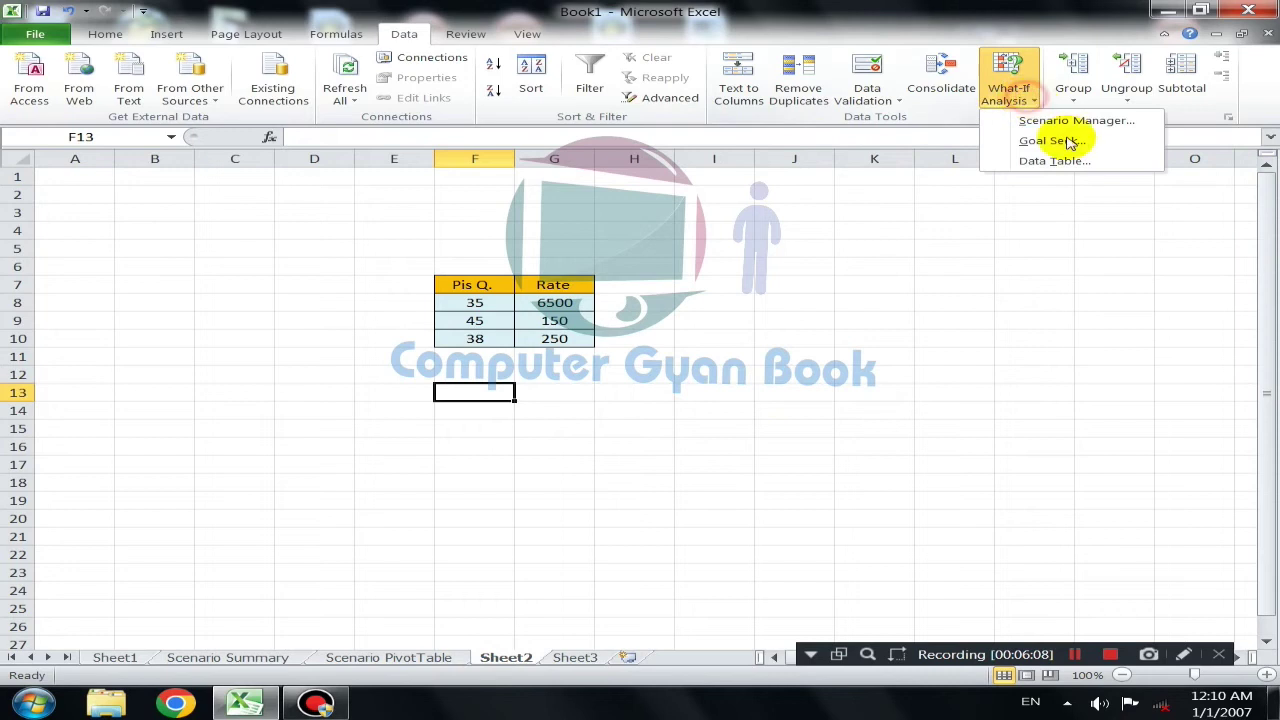
pyautogui.click(733, 358)
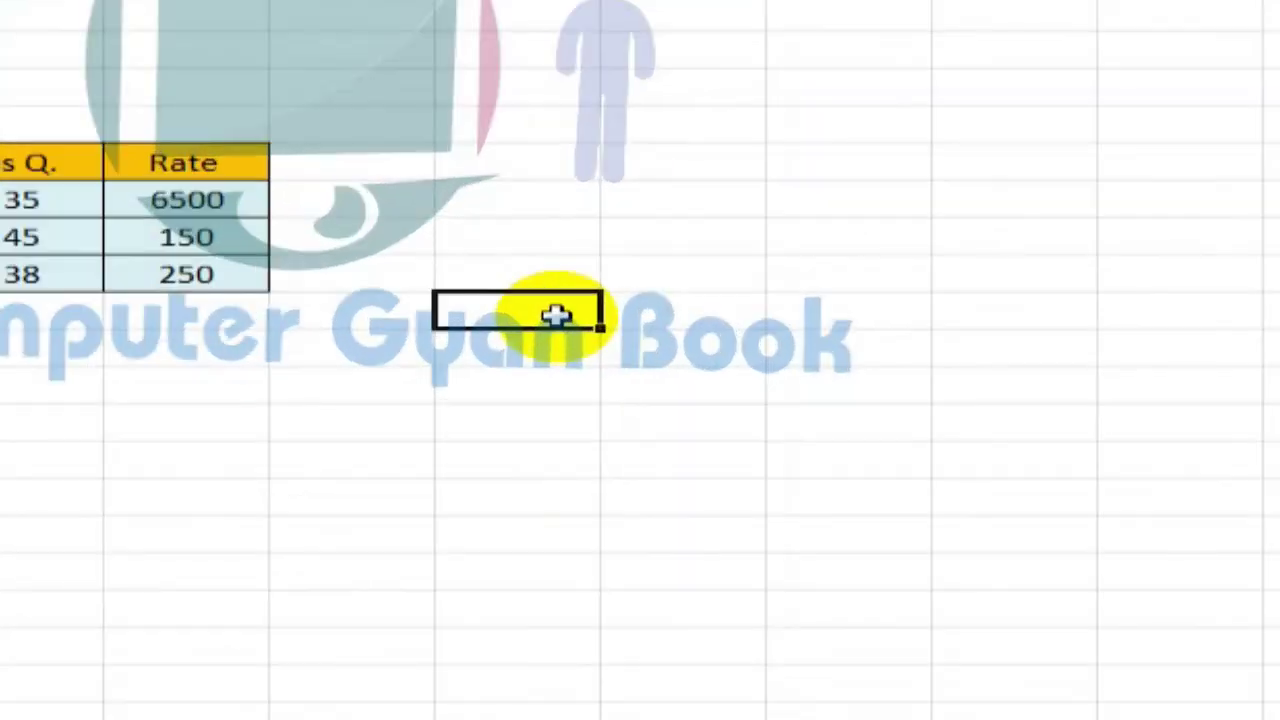
pyautogui.write('45')
pyautogui.press('Tab')
pyautogui.write('33')
pyautogui.press('Tab')
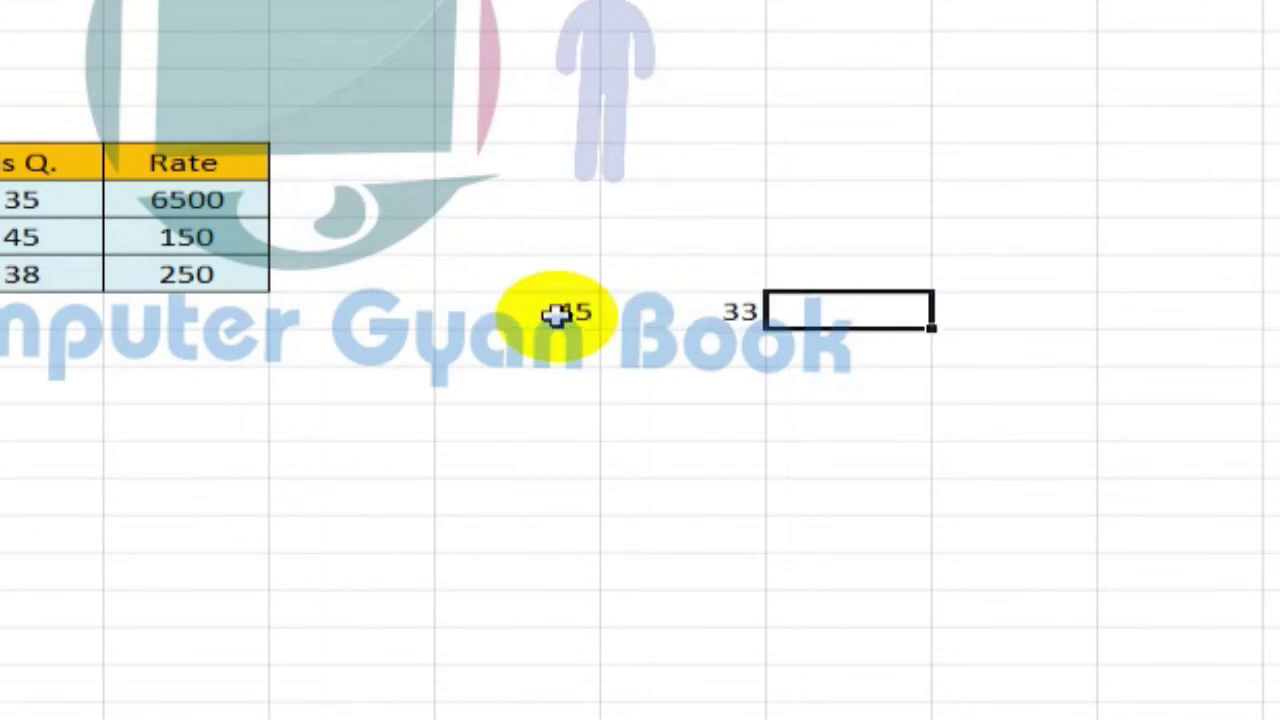
# Enter =SUM(I11:J11) in K11 so it shows 78
pyautogui.write('=')
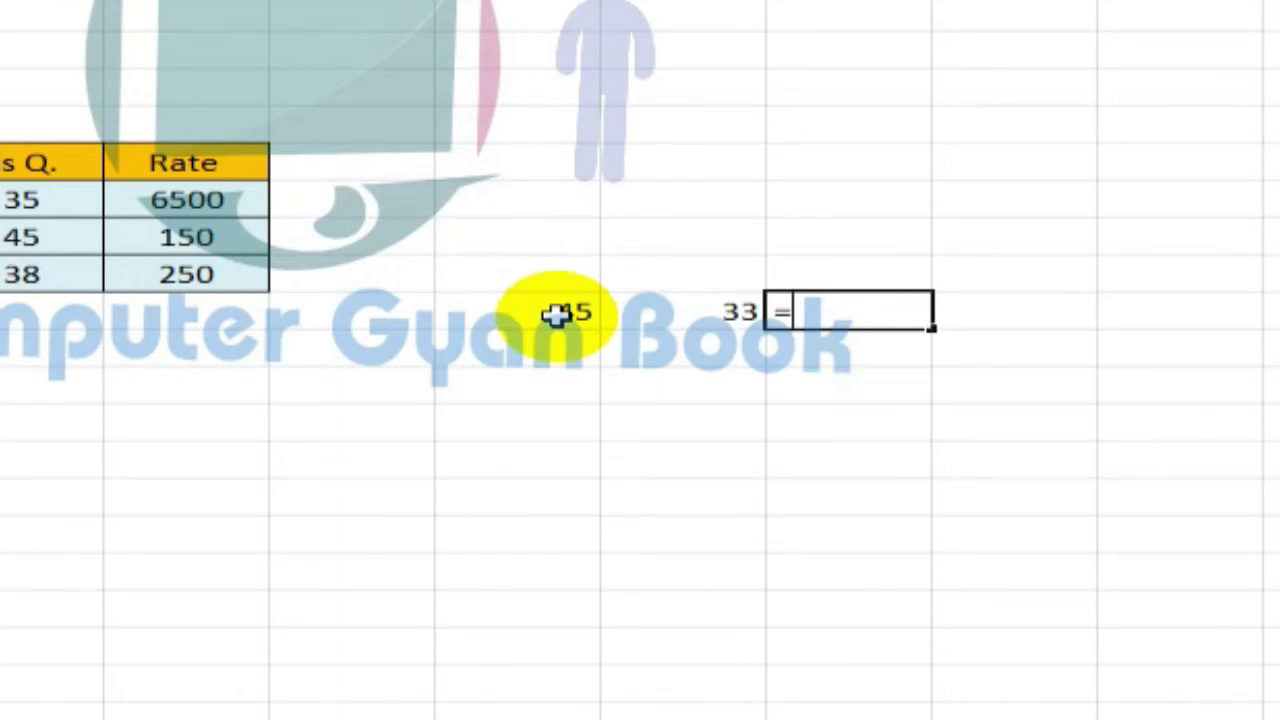
pyautogui.write('sum')
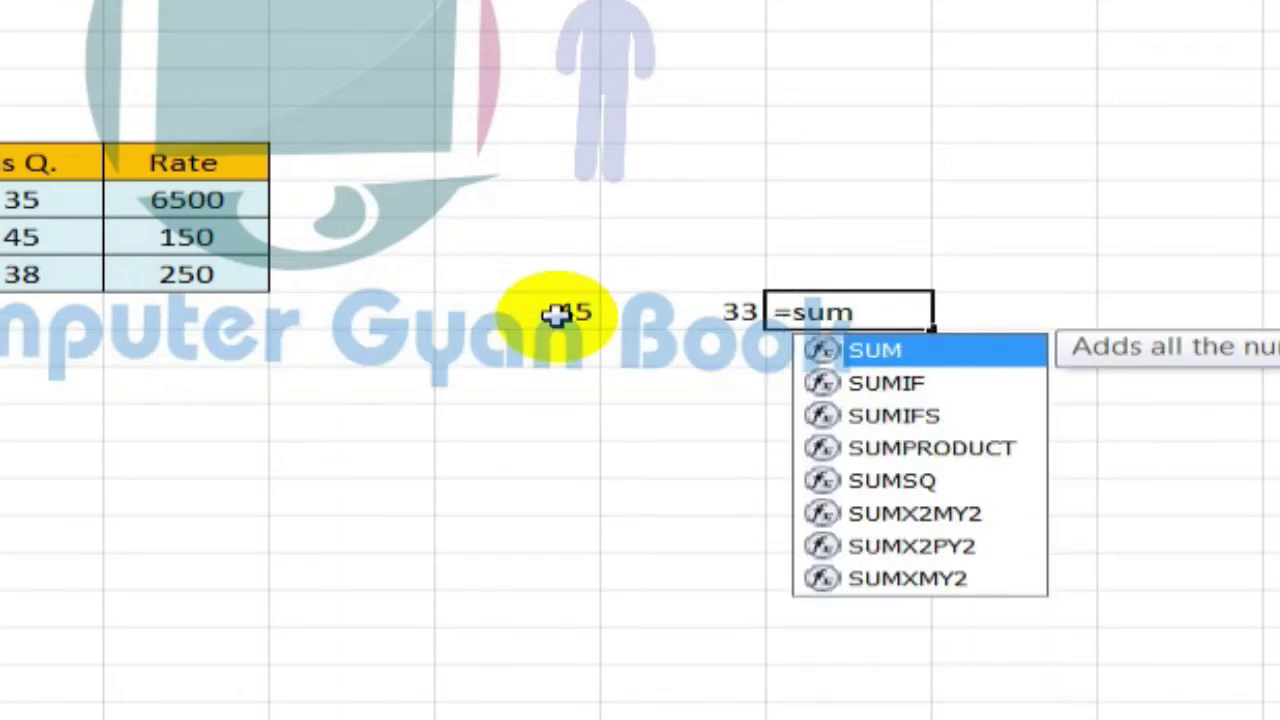
pyautogui.write('(')
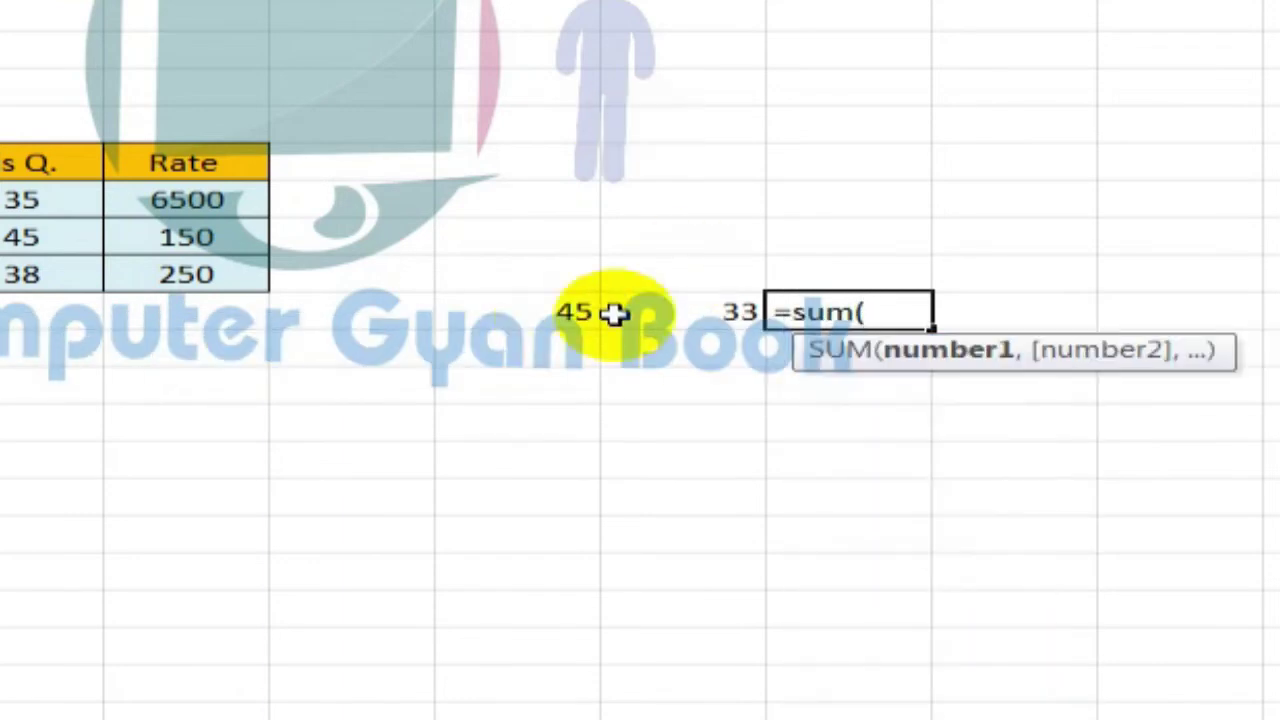
pyautogui.moveTo(551, 320); pyautogui.dragTo(676, 305)
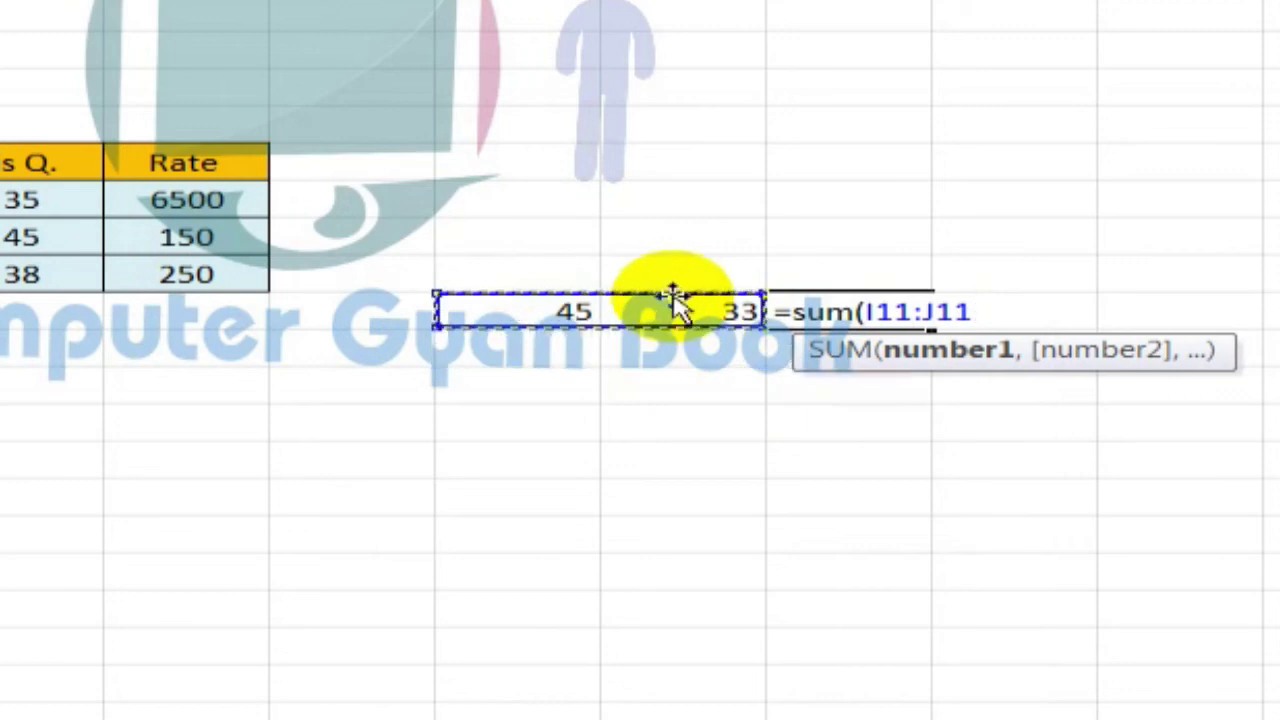
pyautogui.press('Return')
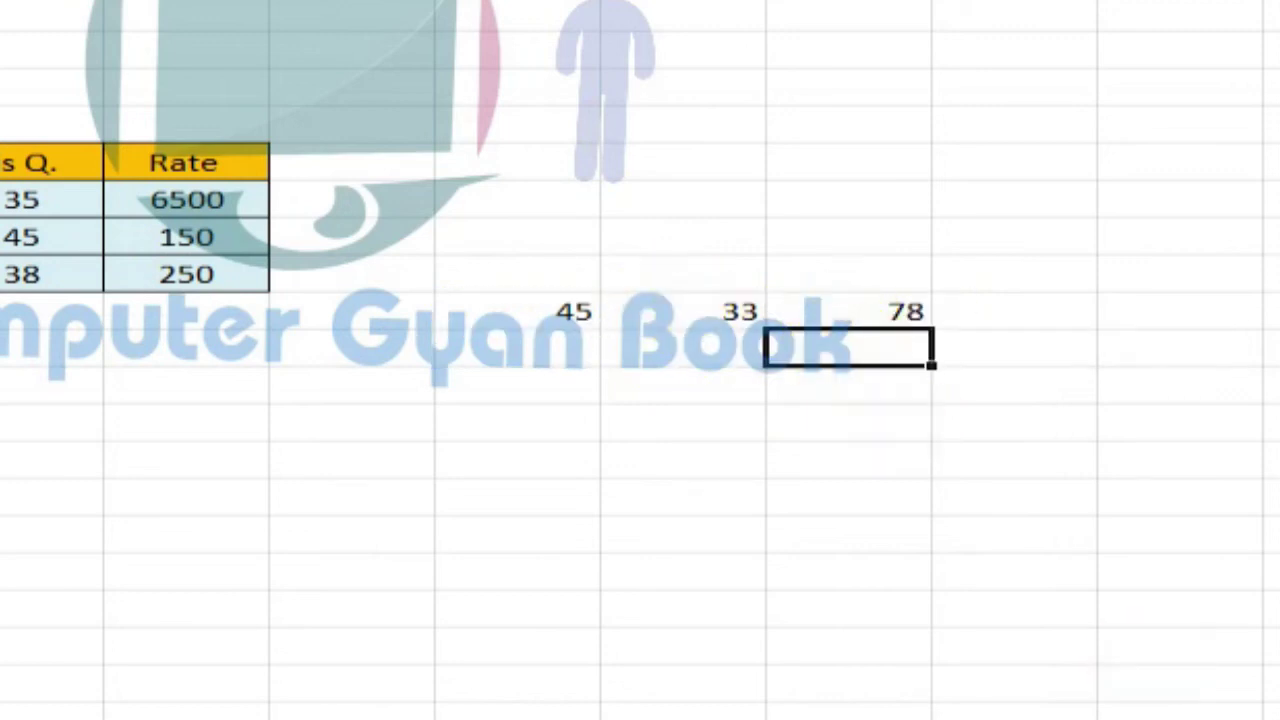
pyautogui.moveTo(758, 258); pyautogui.dragTo(940, 357)
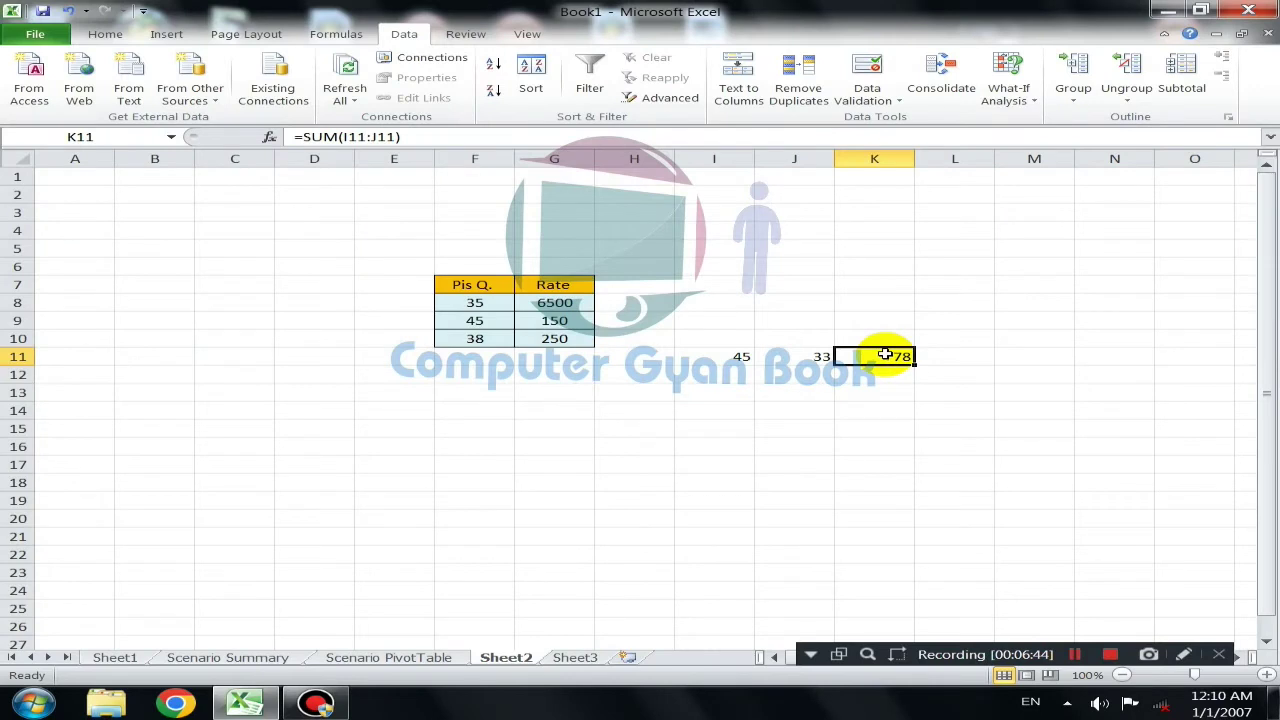
pyautogui.click(993, 100)
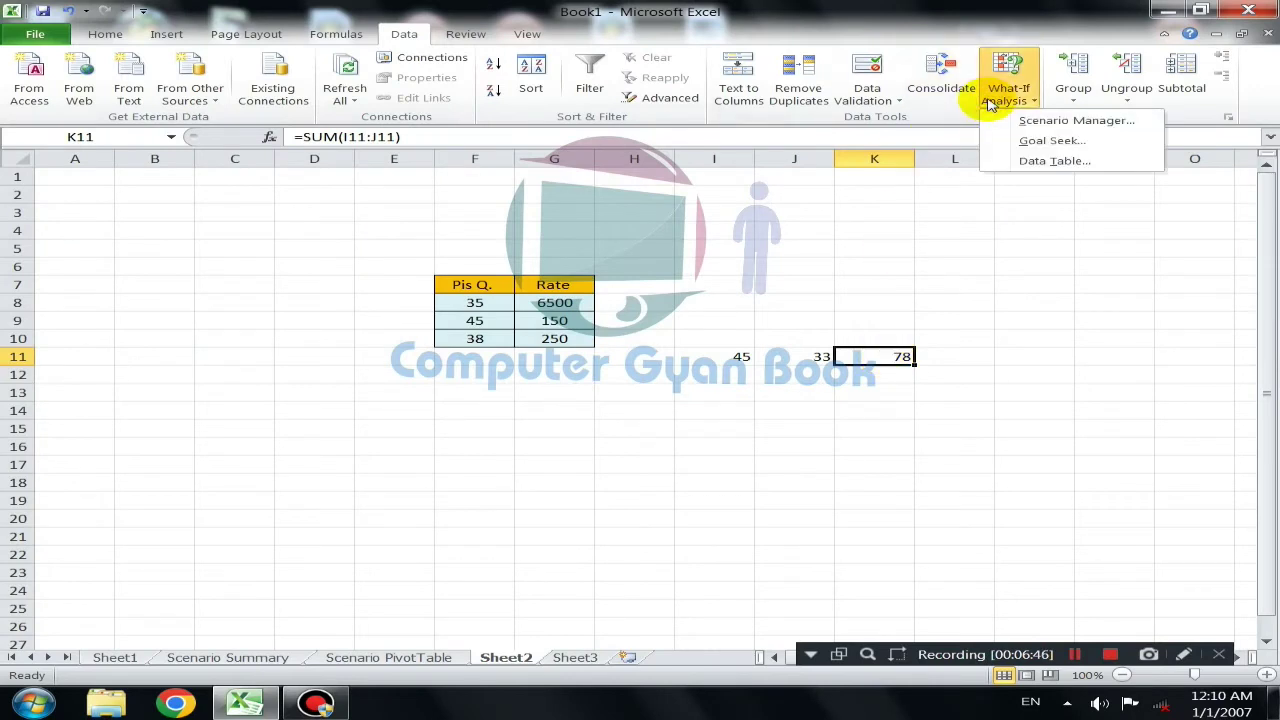
pyautogui.click(1079, 148)
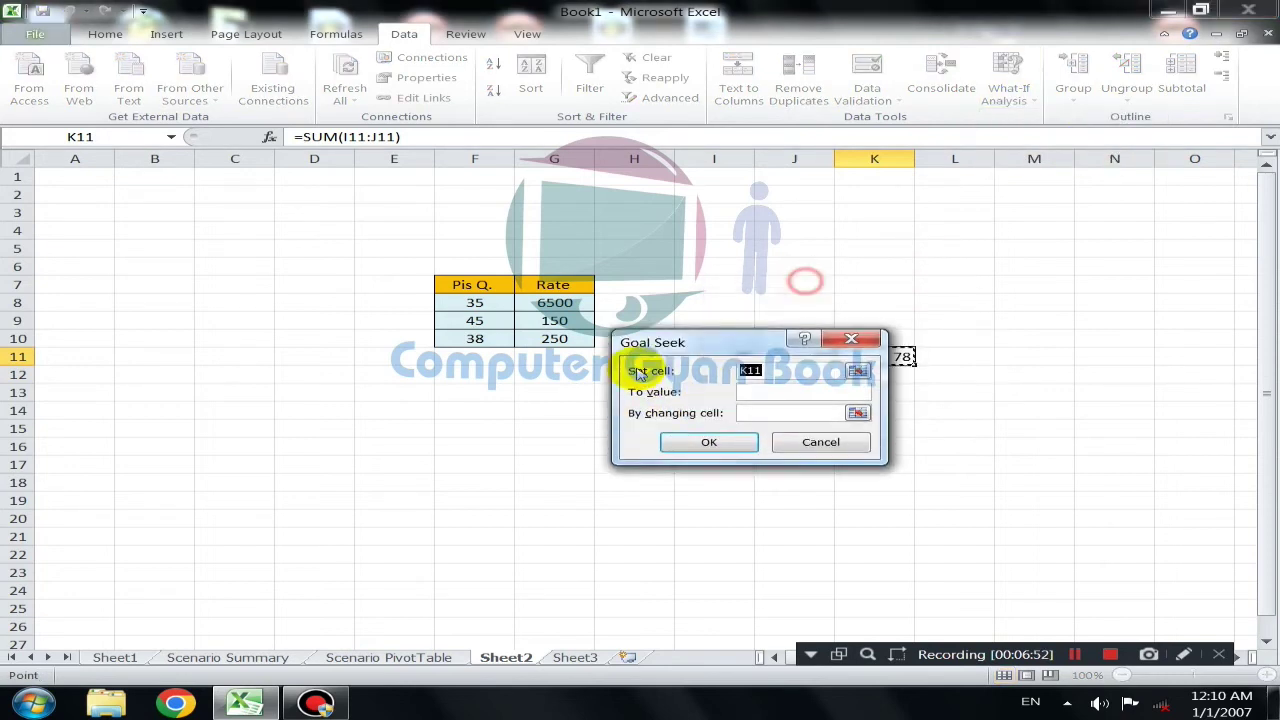
pyautogui.moveTo(800, 288); pyautogui.dragTo(561, 416)
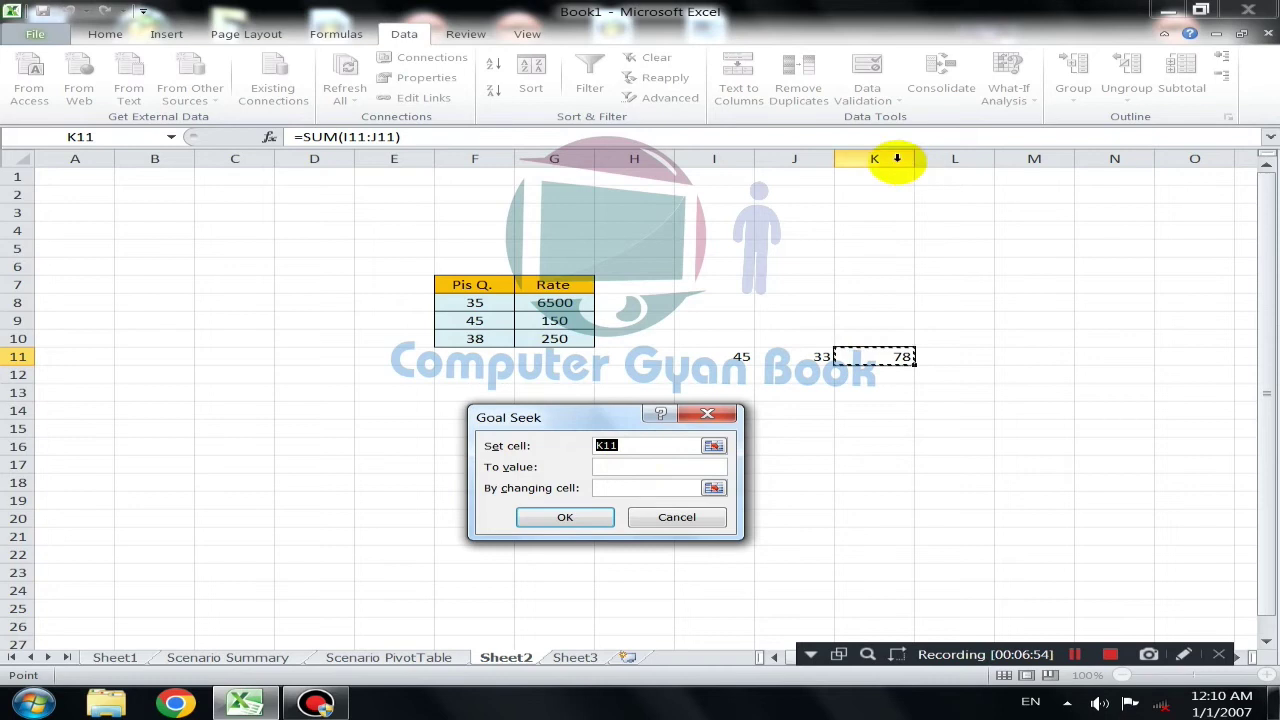
pyautogui.click(1183, 654)
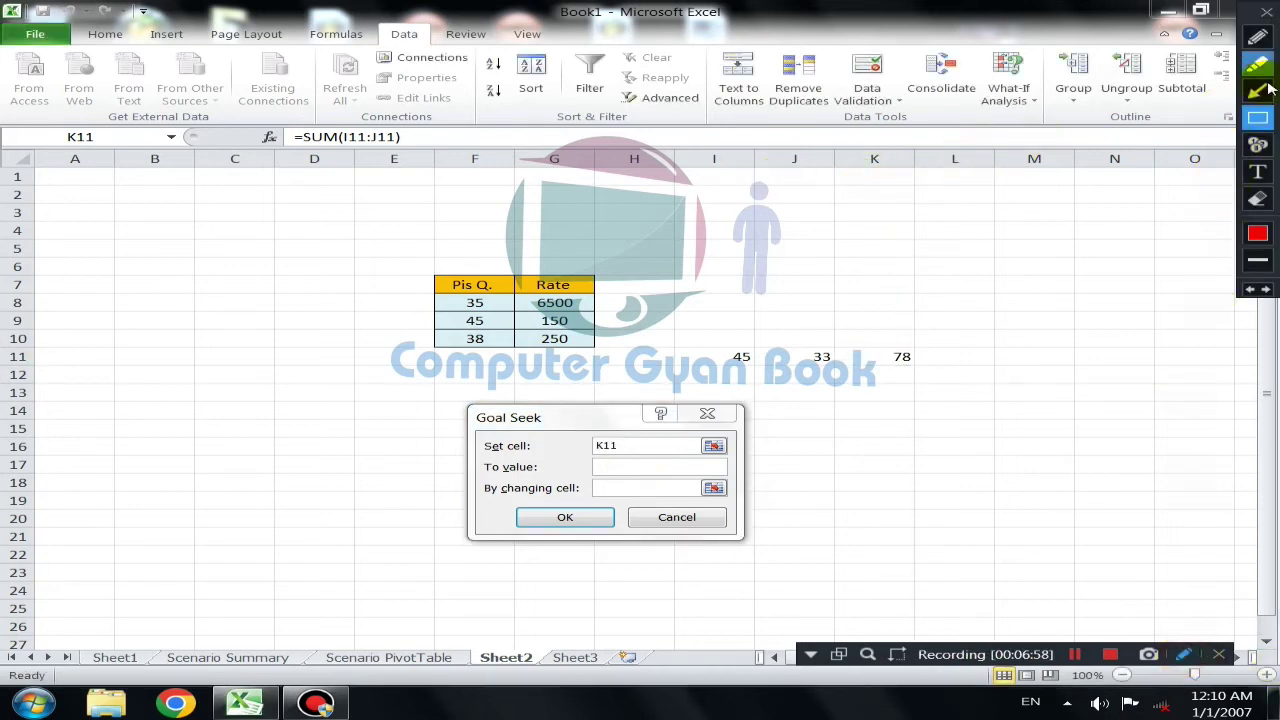
pyautogui.click(1258, 90)
pyautogui.moveTo(893, 320); pyautogui.dragTo(882, 337)
pyautogui.moveTo(5, 360); pyautogui.dragTo(872, 357)
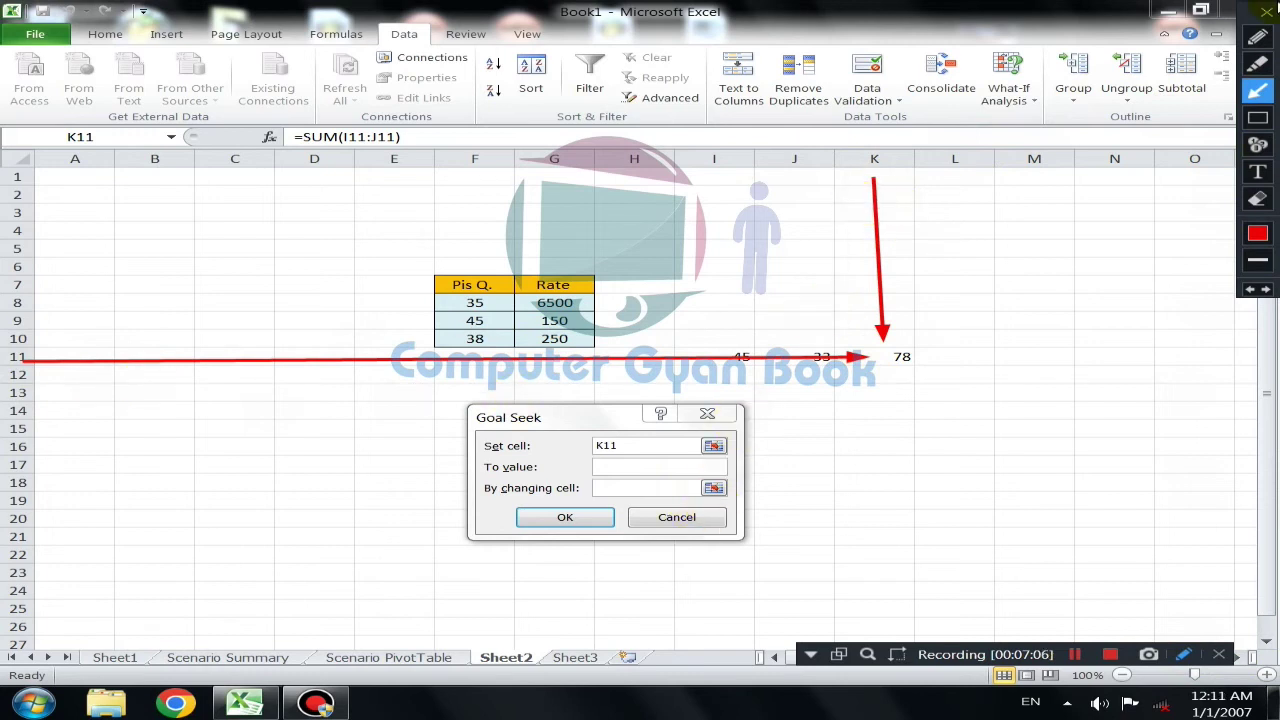
pyautogui.click(1266, 12)
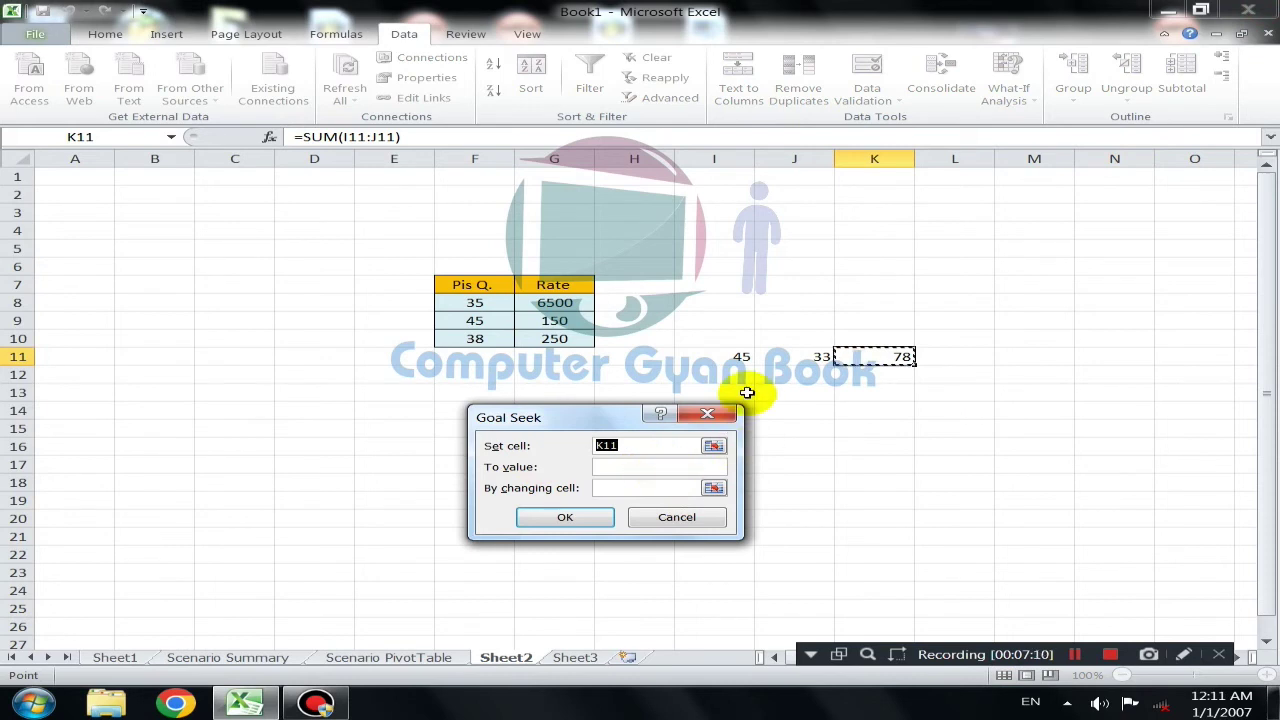
pyautogui.click(678, 476)
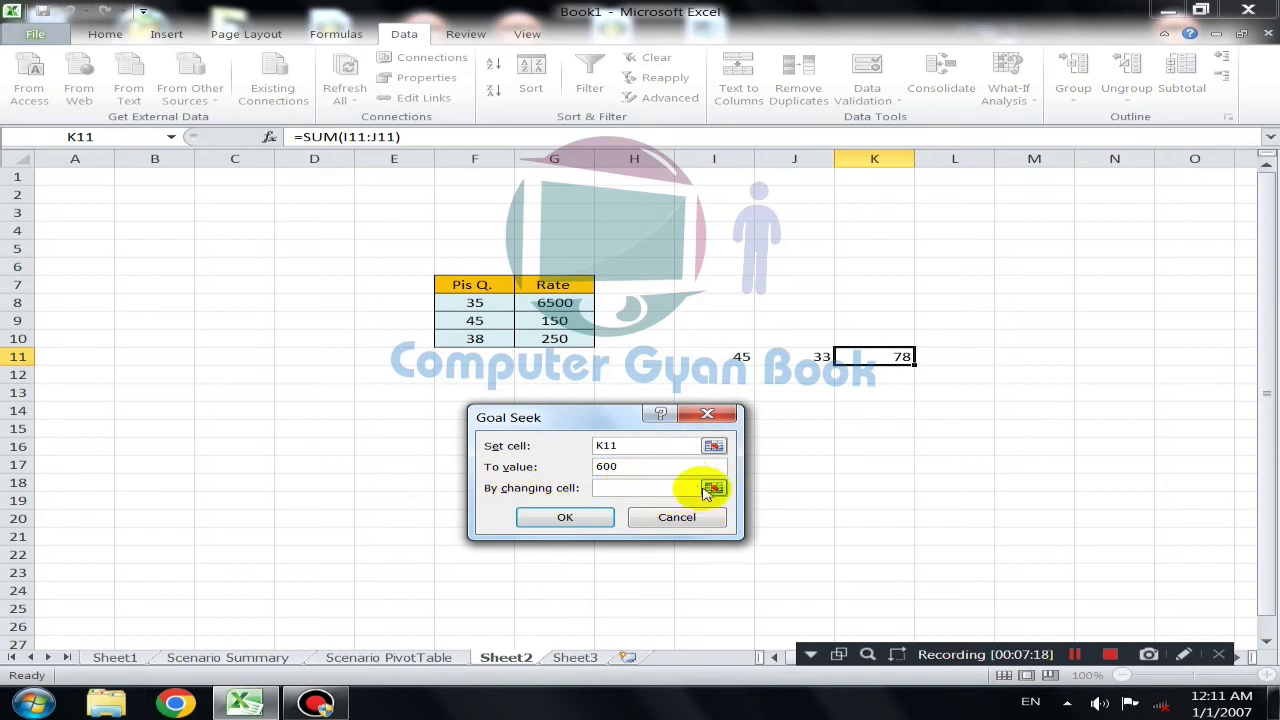
pyautogui.click(714, 487)
pyautogui.click(732, 357)
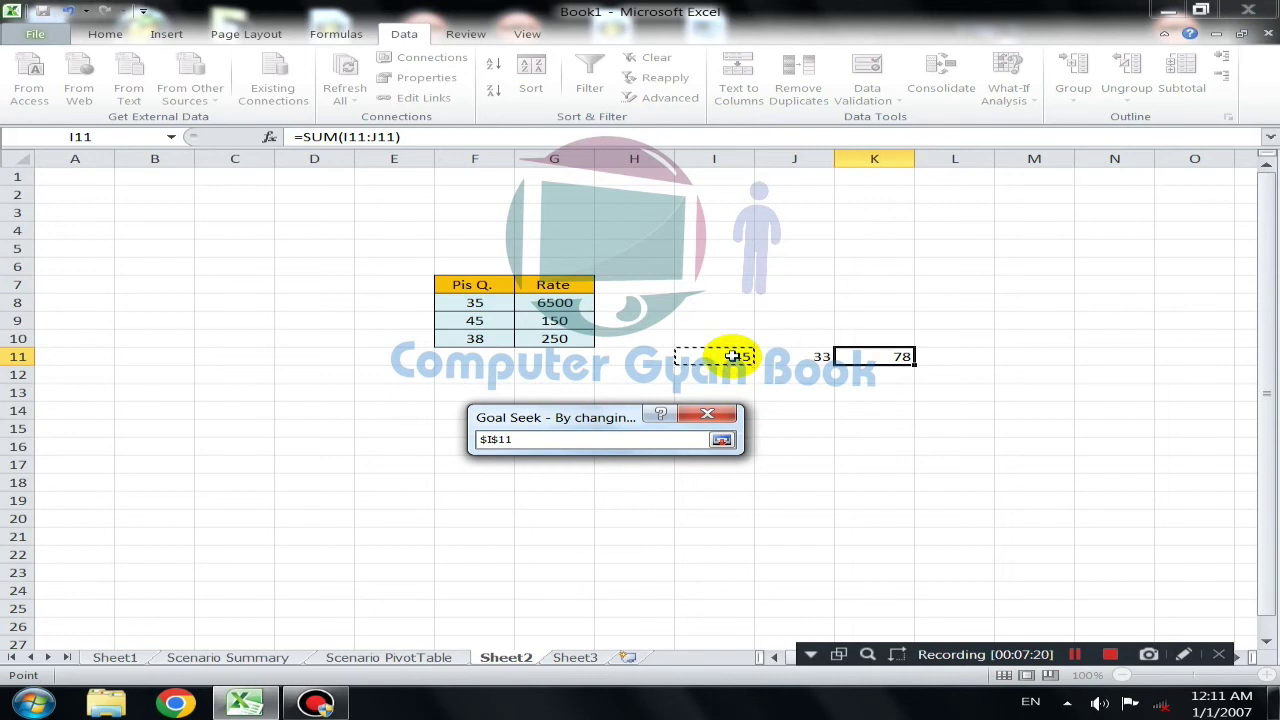
pyautogui.click(721, 439)
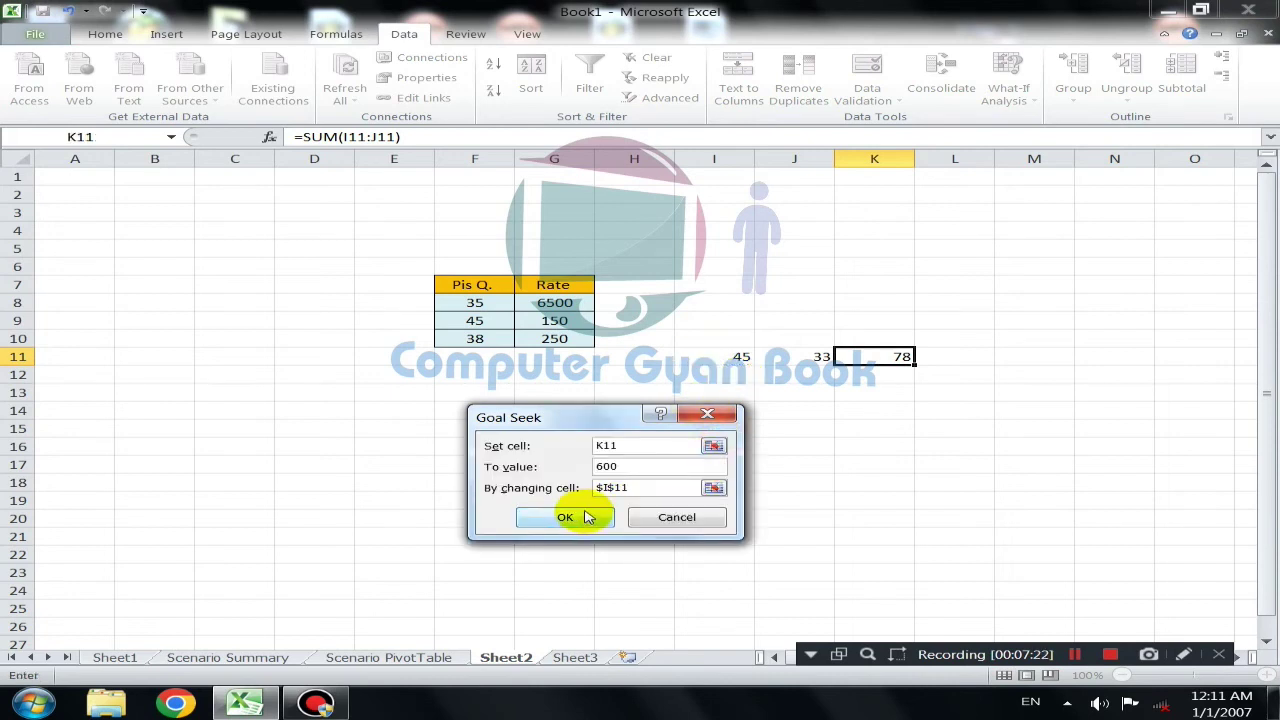
pyautogui.click(588, 516)
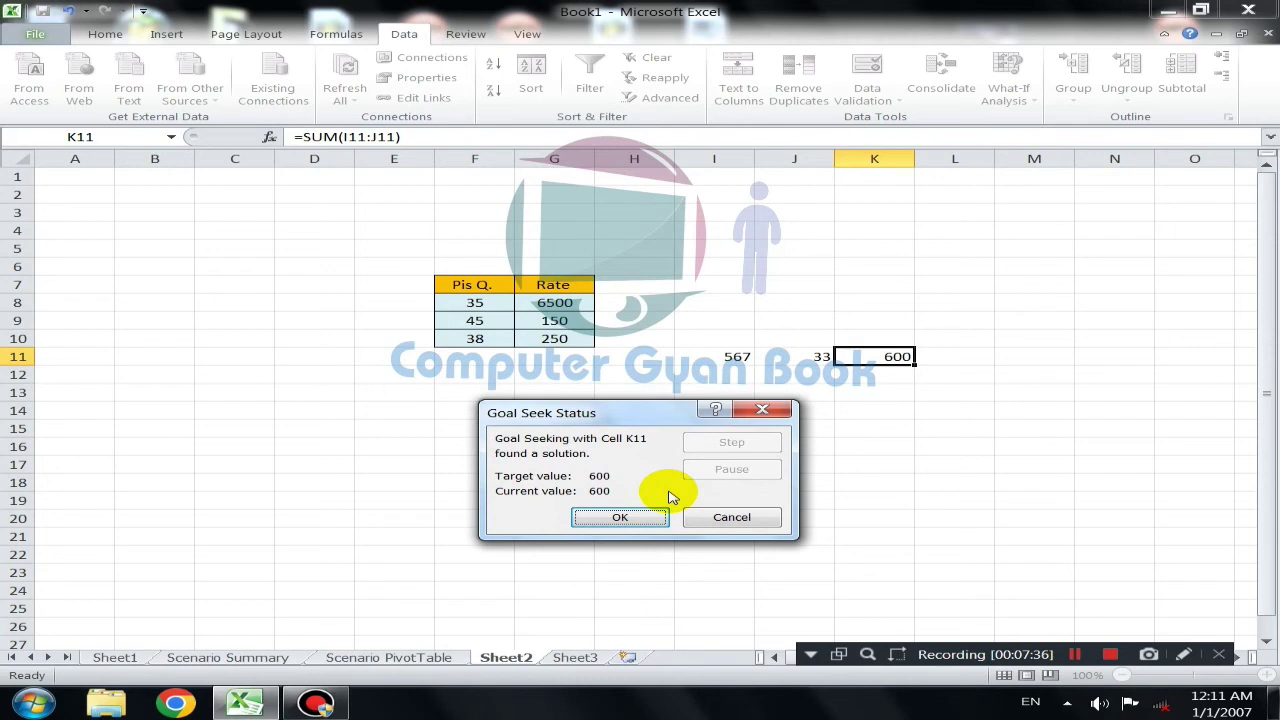
pyautogui.click(722, 517)
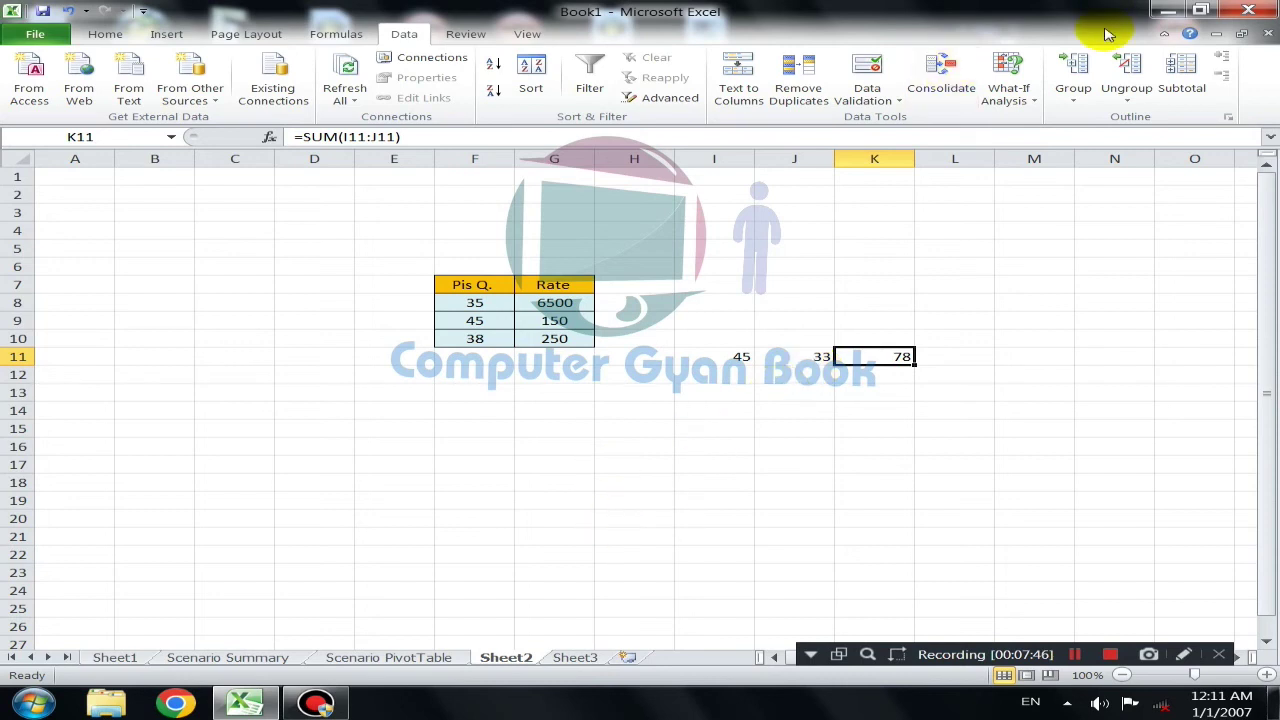
# Switch to Sheet3 and enter the multiplier 3 in D5
pyautogui.click(1030, 88)
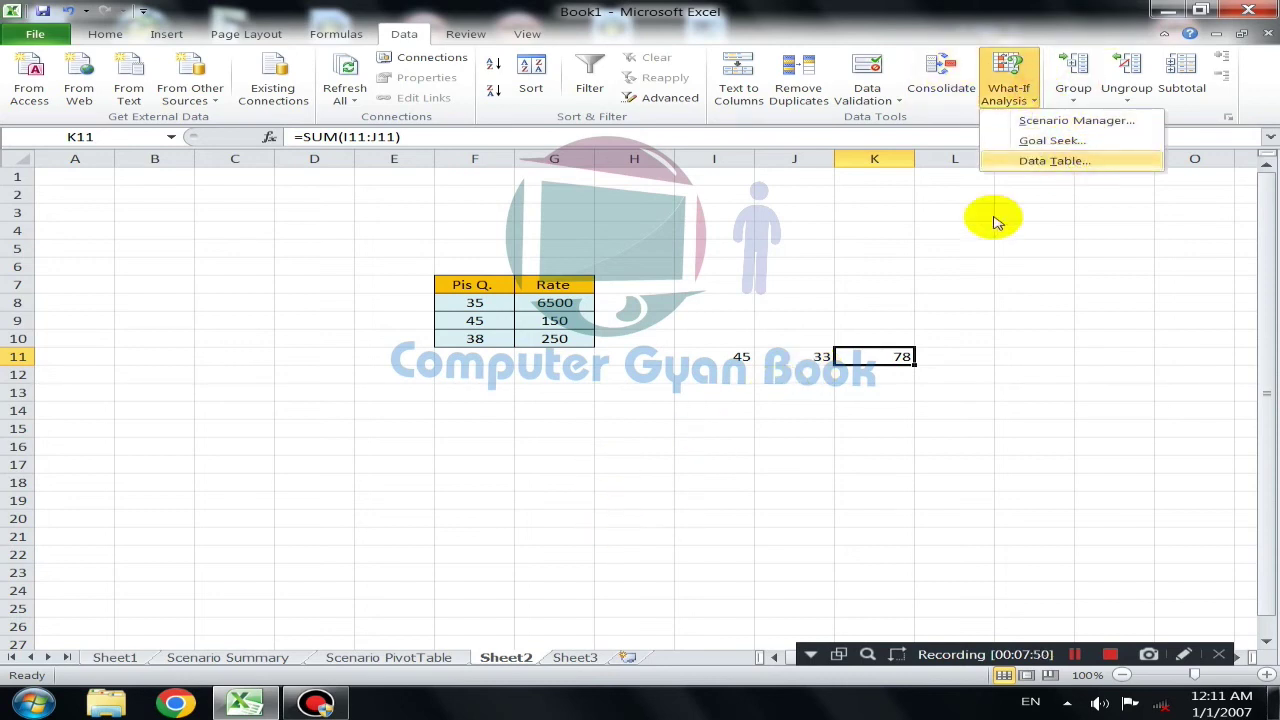
pyautogui.click(777, 477)
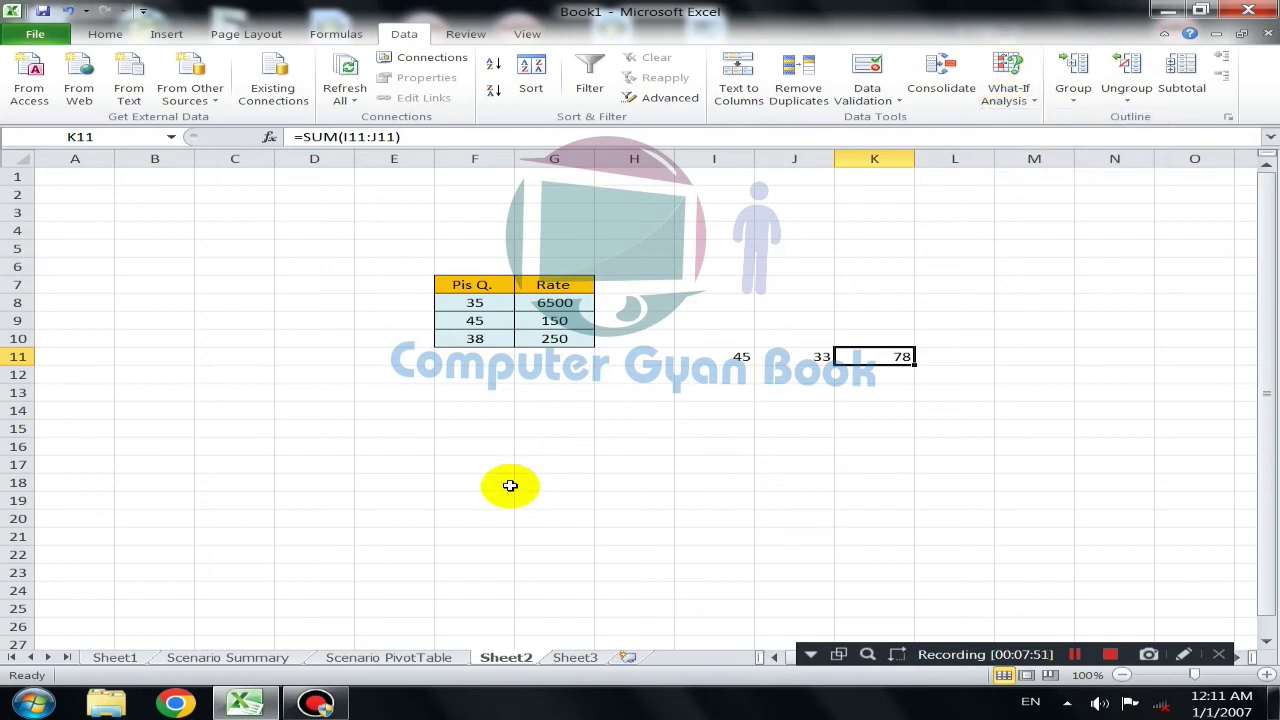
pyautogui.click(562, 657)
pyautogui.click(316, 250)
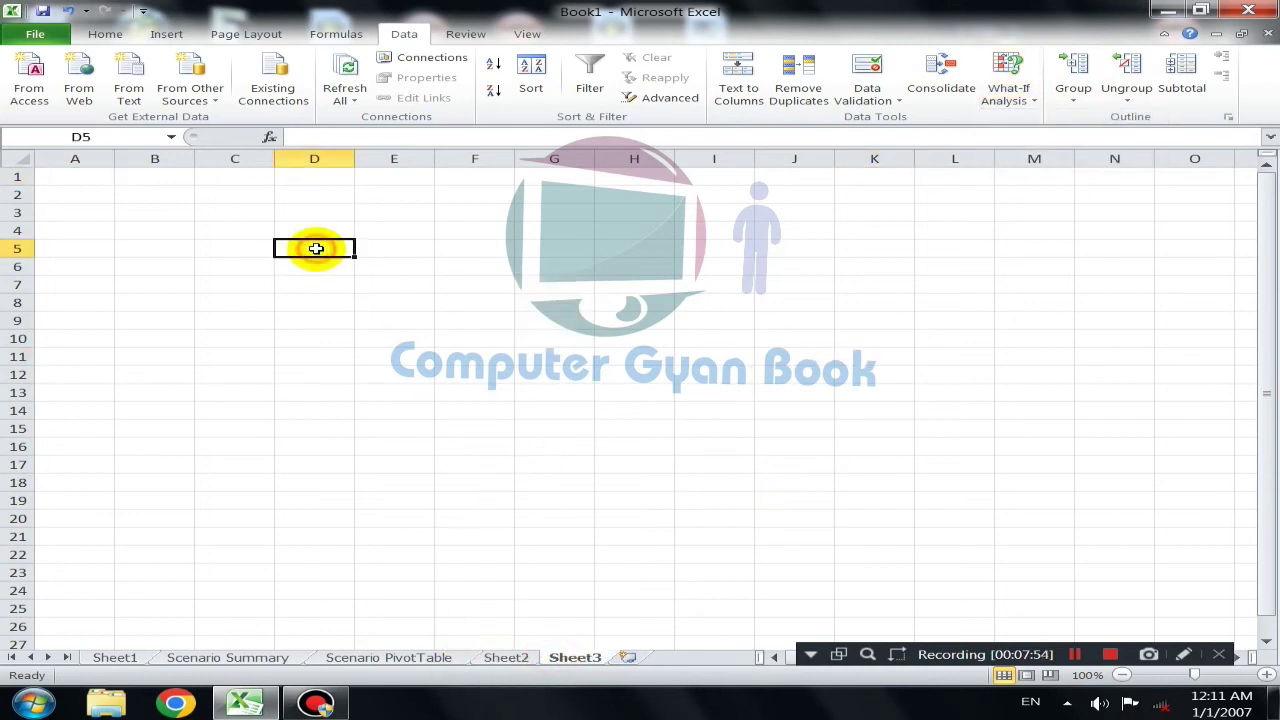
pyautogui.write('3')
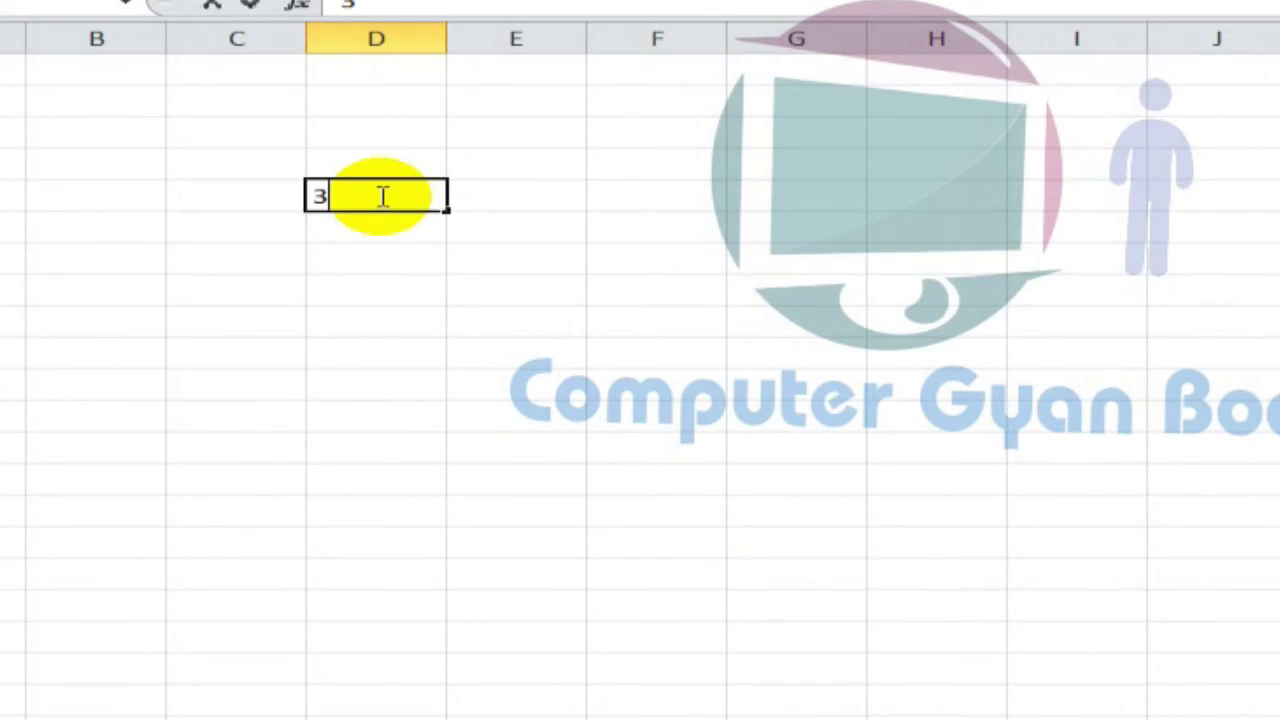
pyautogui.press('Tab')
# Enter 1 and 2 in E5:E6 and fill the series down to 10 in E14
pyautogui.write('1')
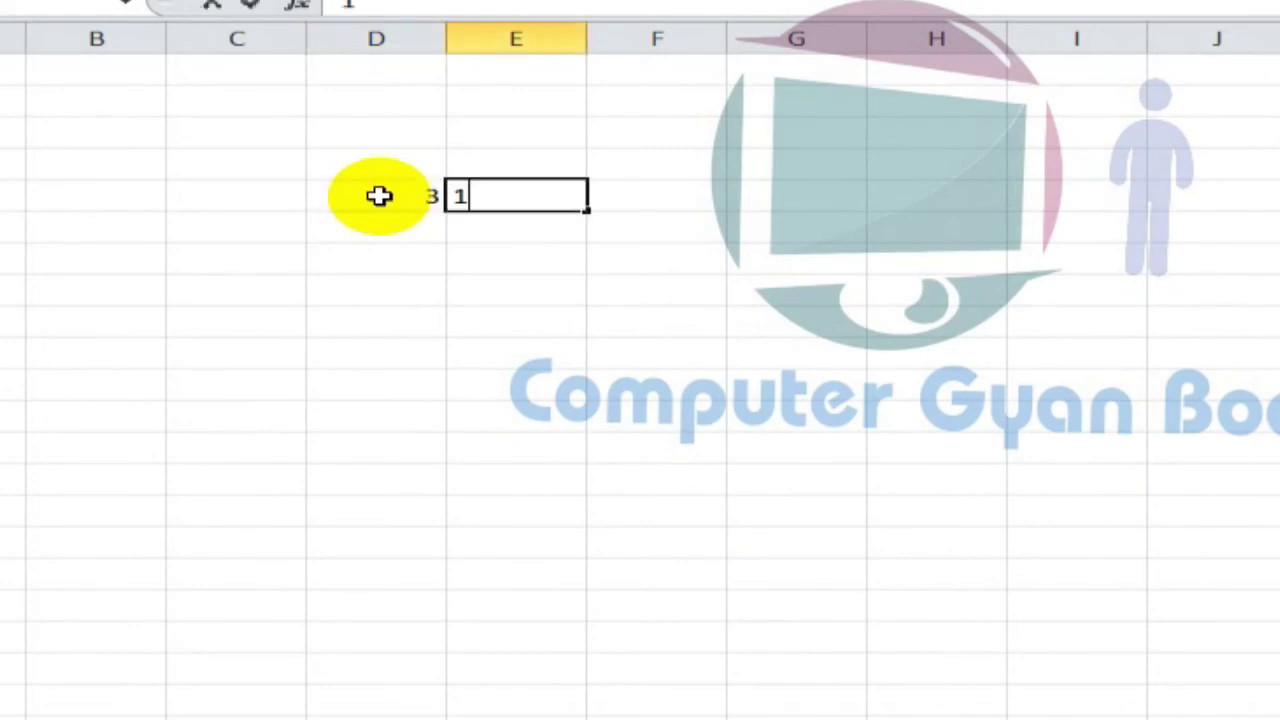
pyautogui.press('Return')
pyautogui.write('2')
pyautogui.press('Return')
pyautogui.write('3')
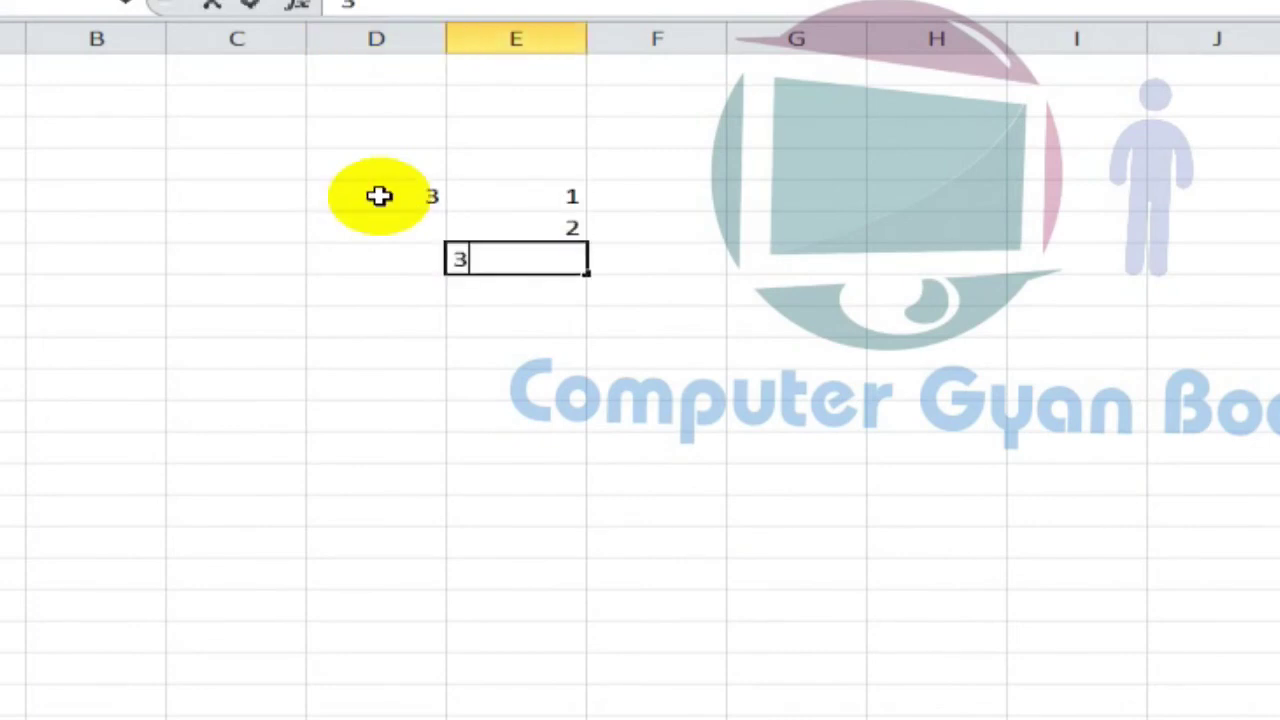
pyautogui.press('Return')
pyautogui.click(484, 257)
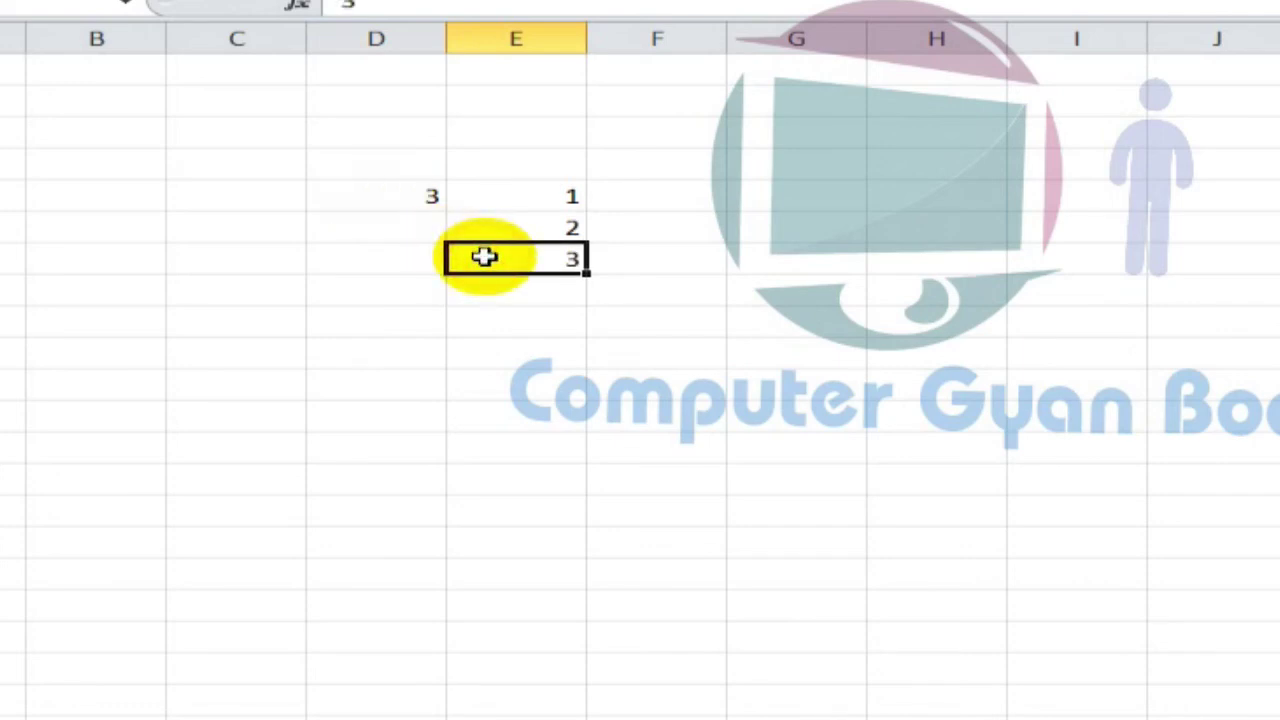
pyautogui.press('Delete')
pyautogui.moveTo(506, 190)
pyautogui.mouseDown()
pyautogui.moveTo(624, 522)
pyautogui.moveTo(594, 494)
pyautogui.mouseUp()
# Enter =PRODUCT(D5:E5) in F5, giving 3
pyautogui.click(666, 186)
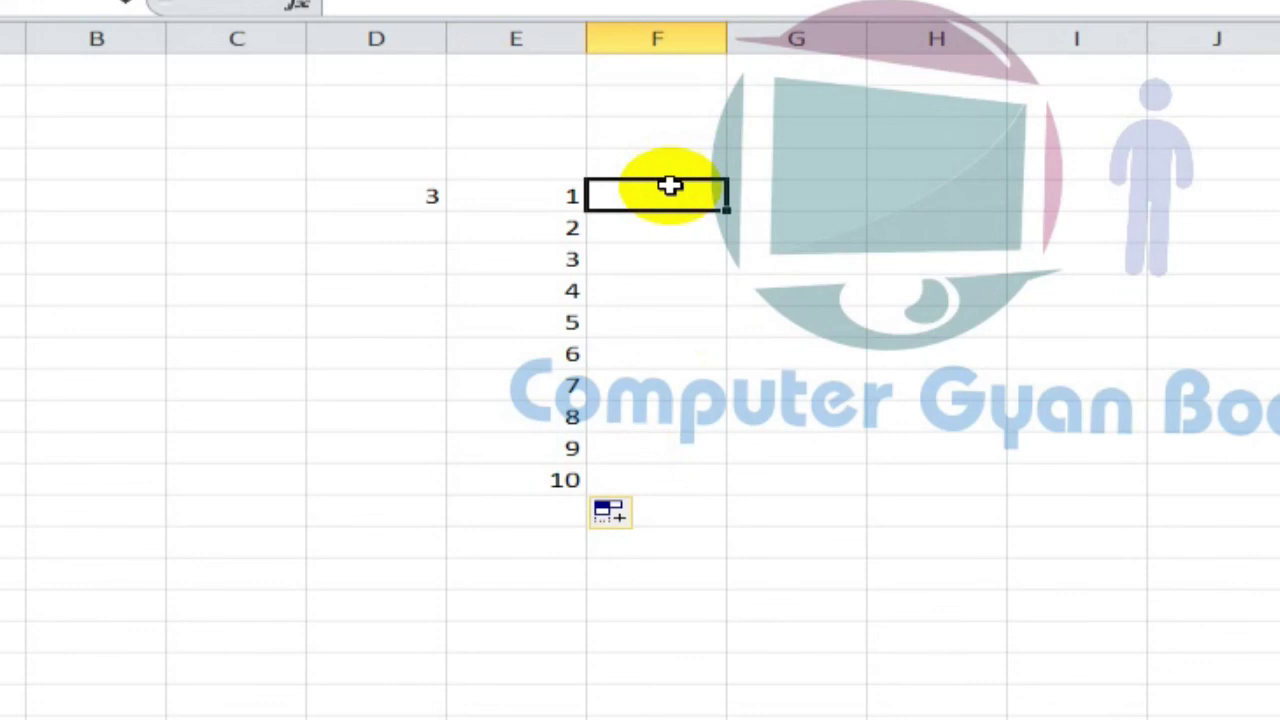
pyautogui.write('=p')
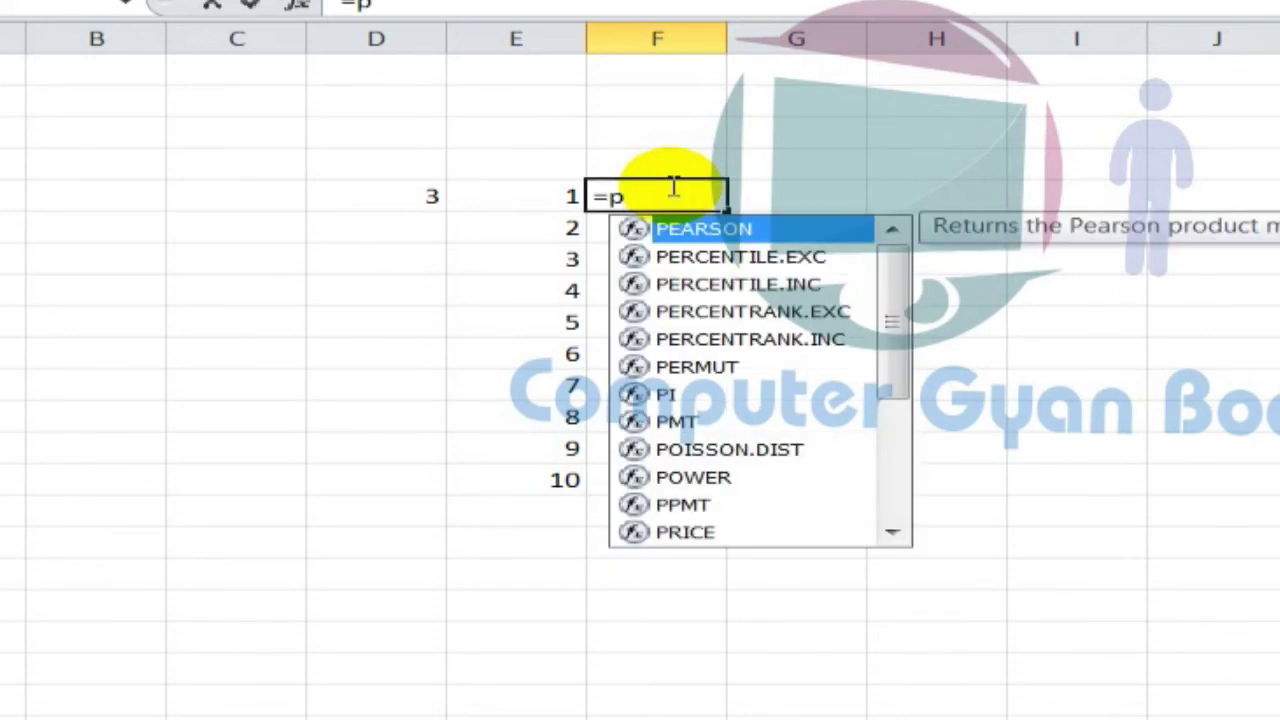
pyautogui.write('roduct')
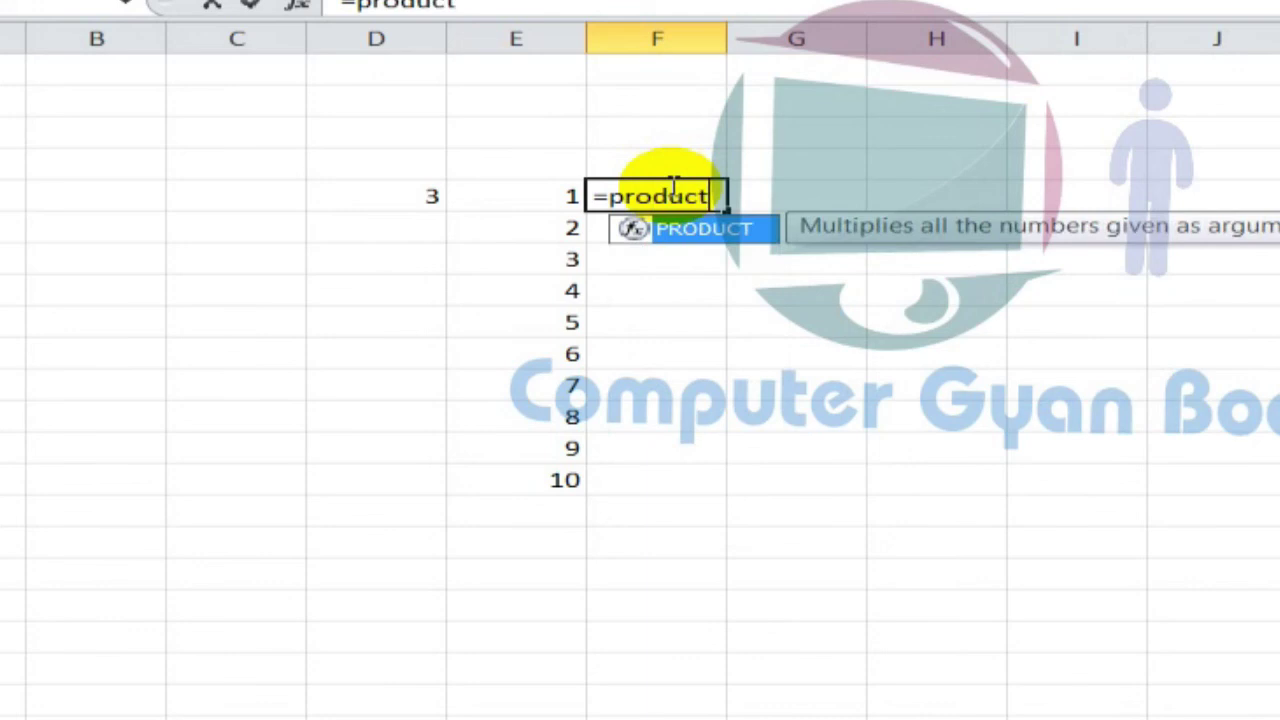
pyautogui.write('(')
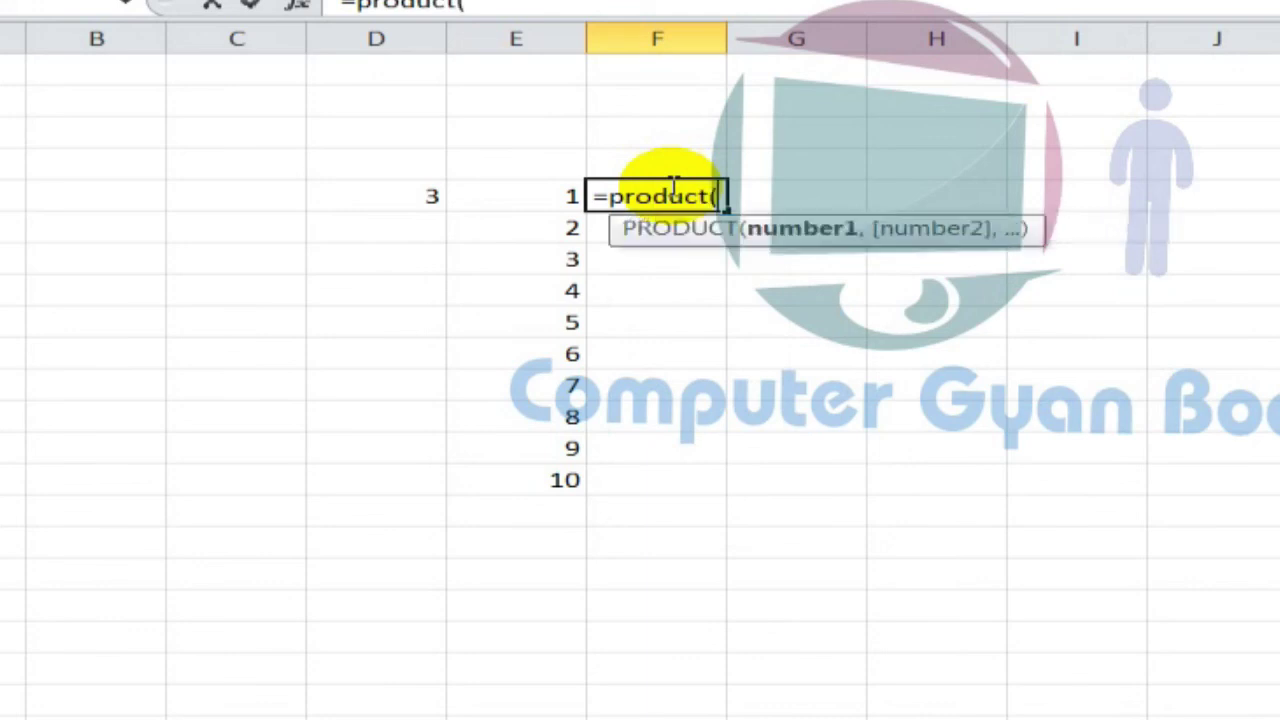
pyautogui.moveTo(437, 192); pyautogui.dragTo(490, 210)
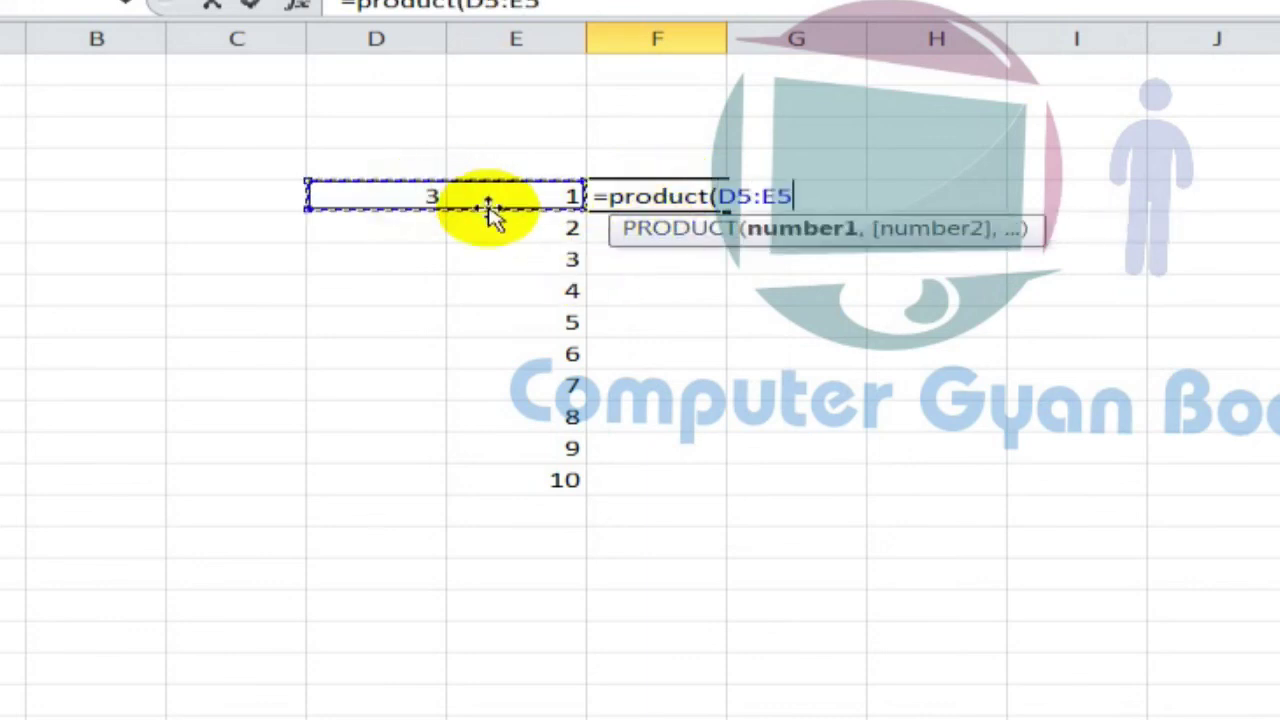
pyautogui.press('Return')
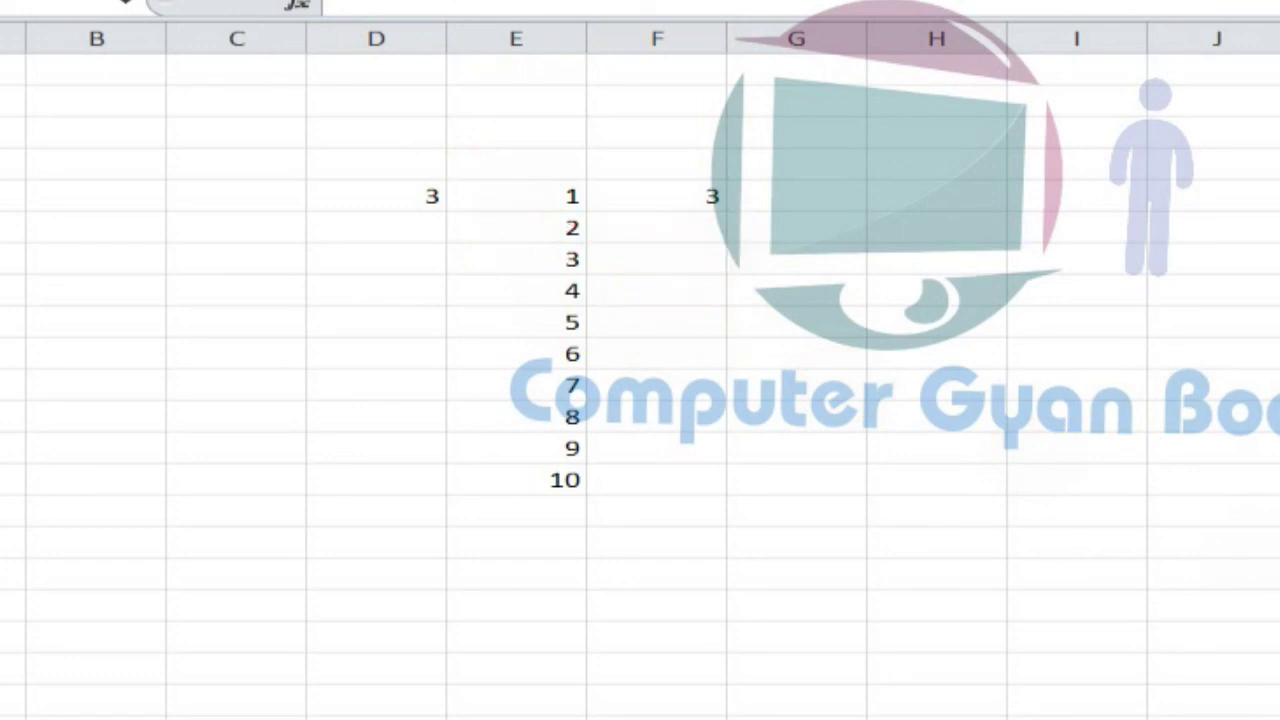
pyautogui.moveTo(466, 177); pyautogui.dragTo(729, 508)
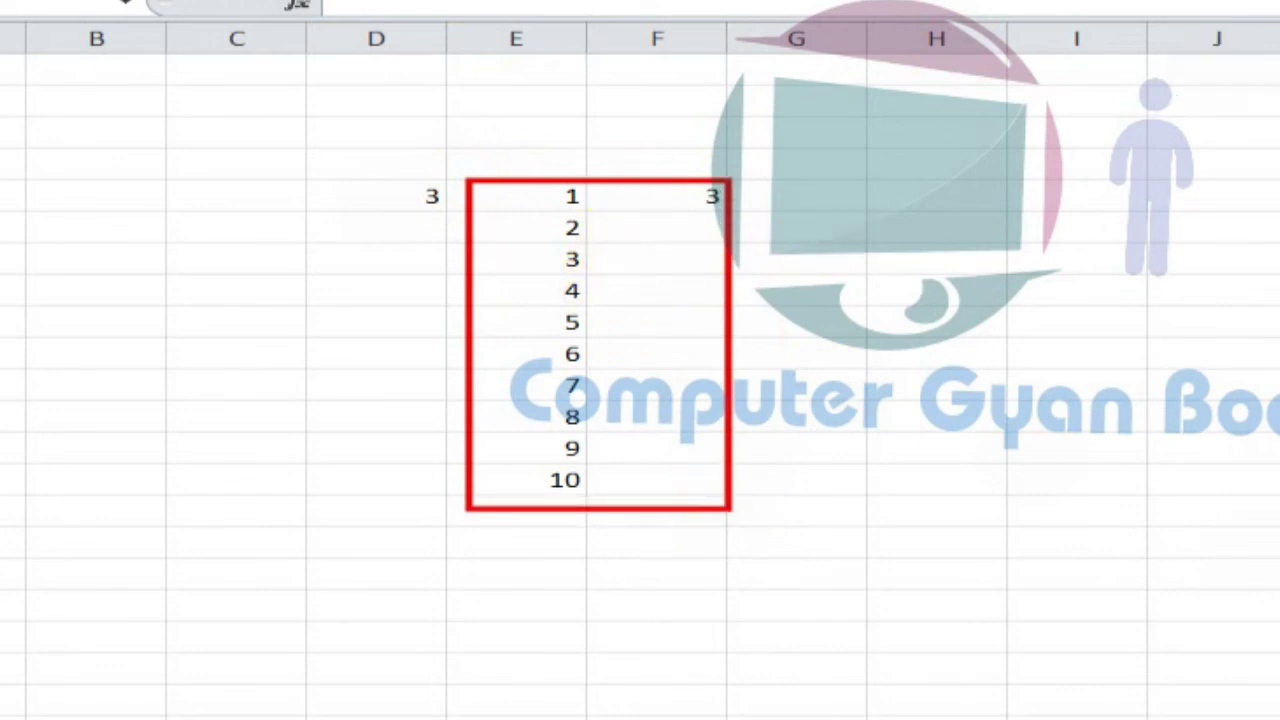
pyautogui.press('Escape')
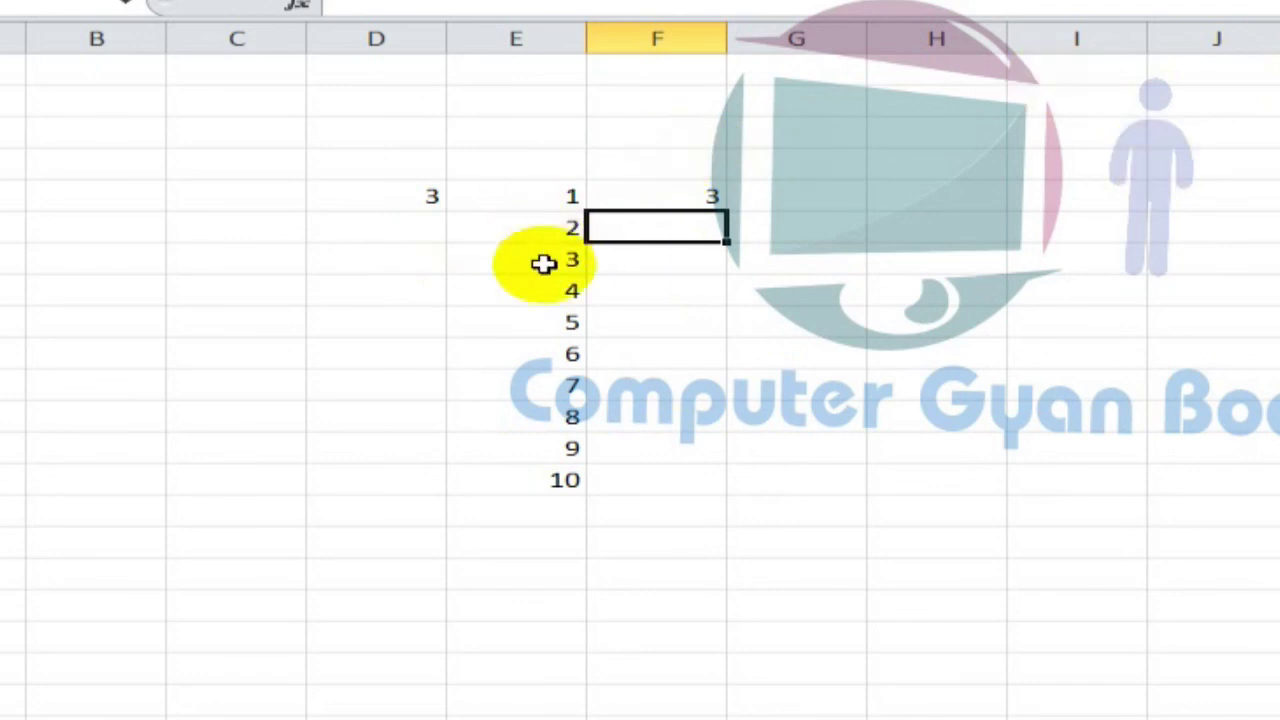
pyautogui.moveTo(537, 197)
pyautogui.mouseDown()
pyautogui.moveTo(659, 386)
pyautogui.moveTo(651, 480)
pyautogui.mouseUp()
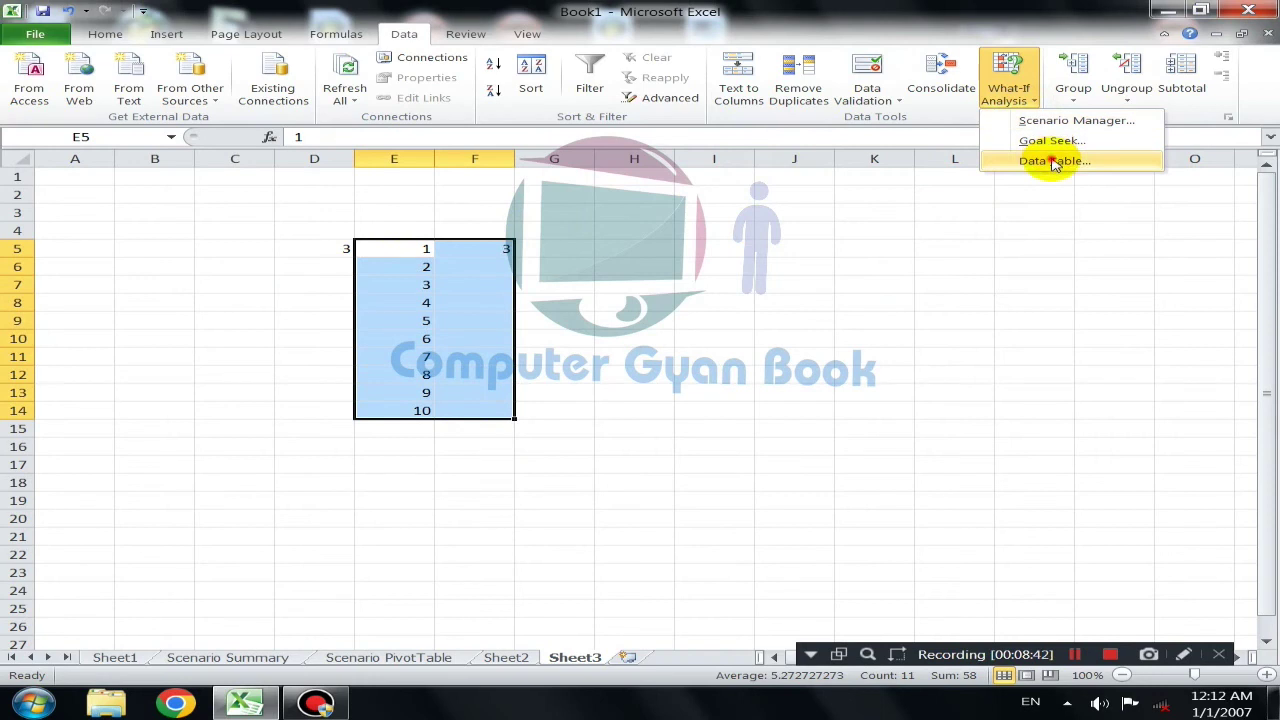
# Create a data table on E5:F14 with column input cell $E$5, filling F6:F14 with 6 to 30
pyautogui.click(1063, 157)
pyautogui.click(677, 475)
pyautogui.click(750, 475)
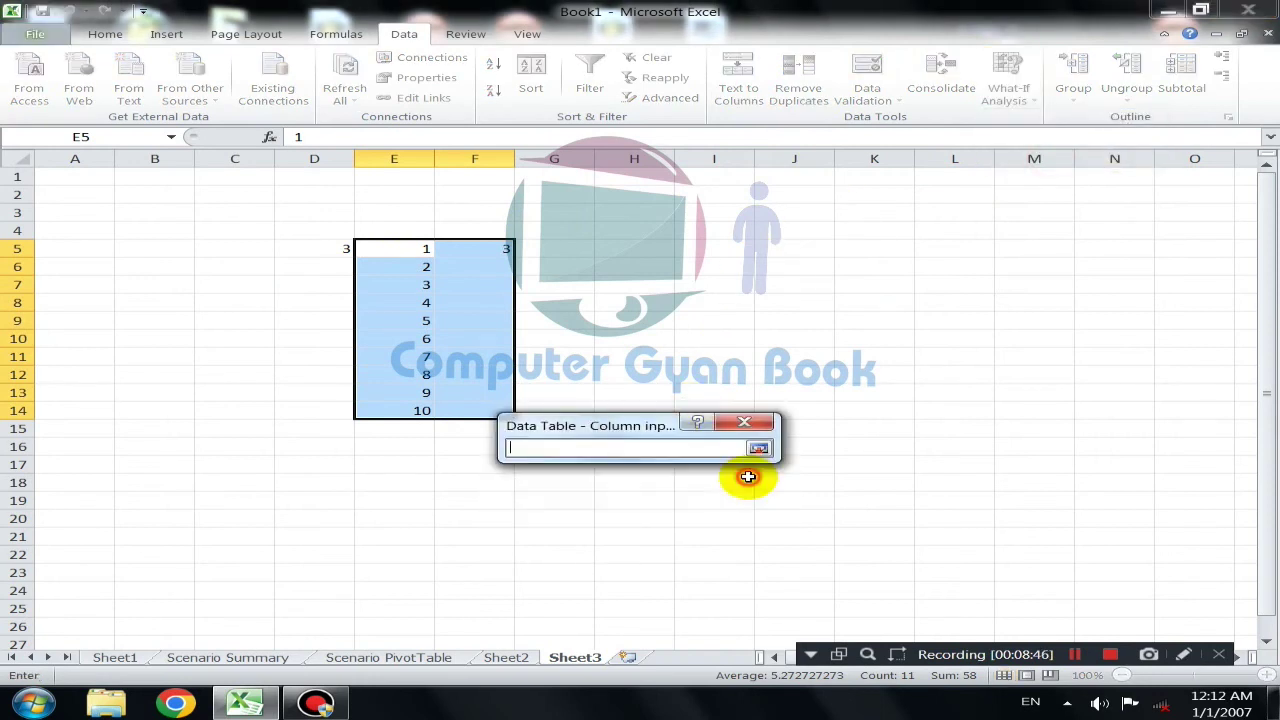
pyautogui.click(397, 250)
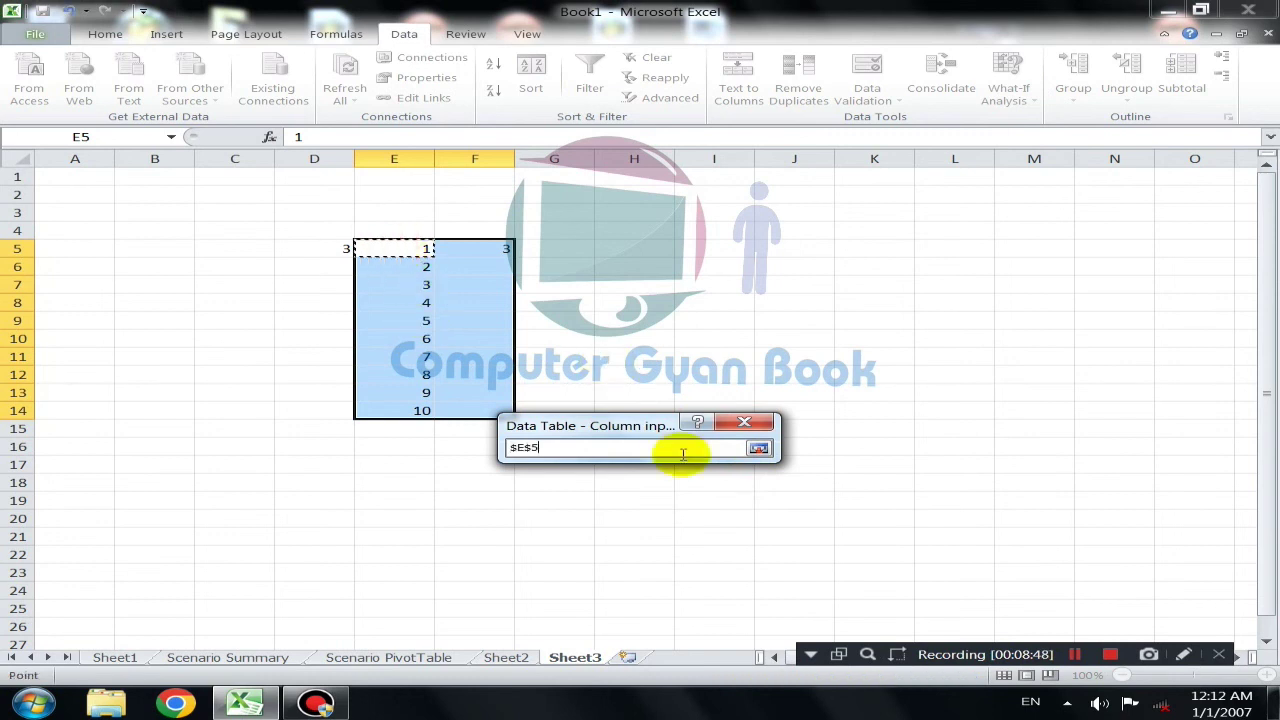
pyautogui.click(759, 448)
pyautogui.click(602, 505)
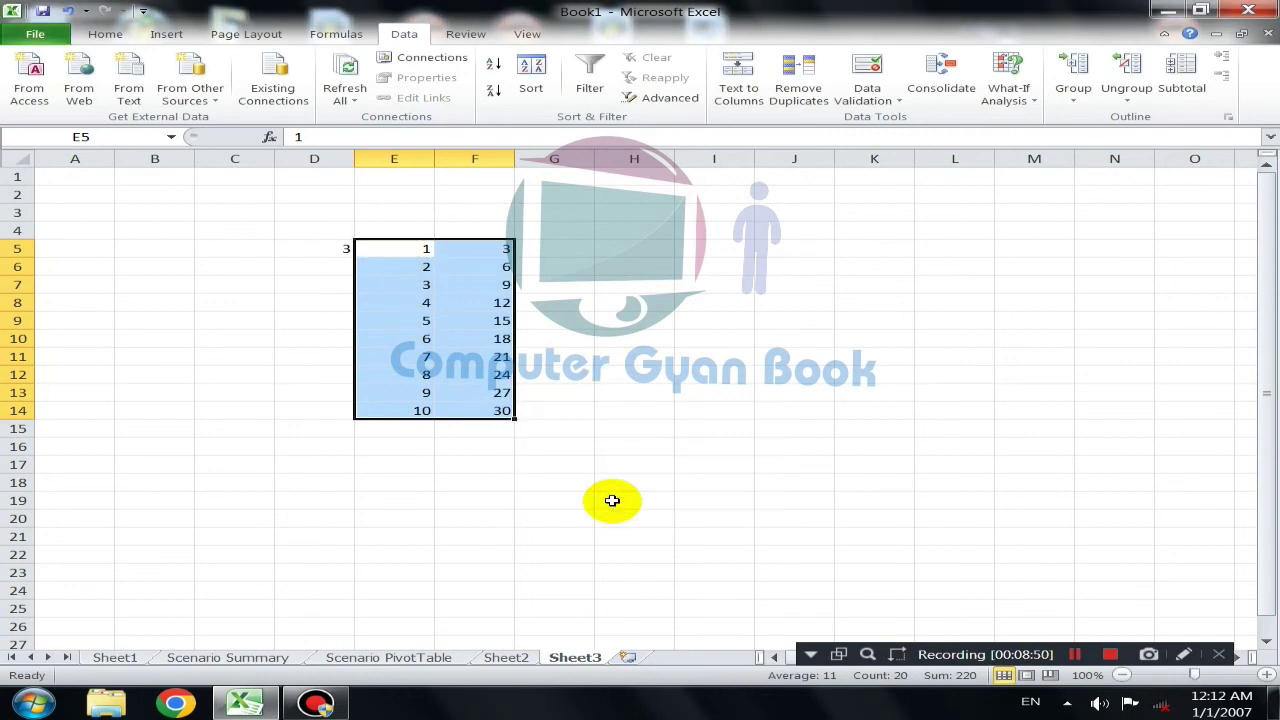